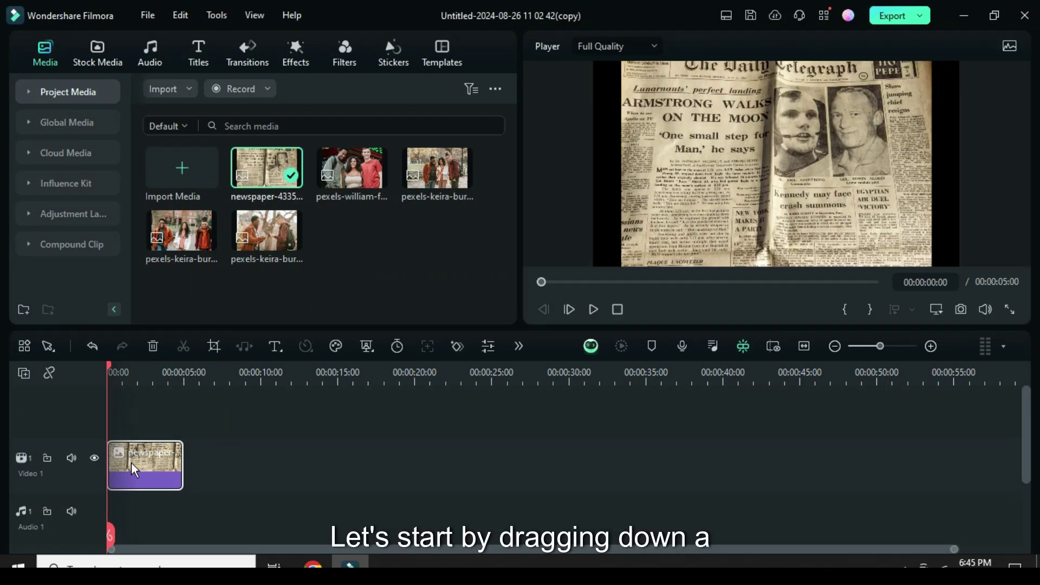
Crop the newspaper clip to fit the frame and stretch it to about 11 seconds
right_click(147, 457)
click(205, 212)
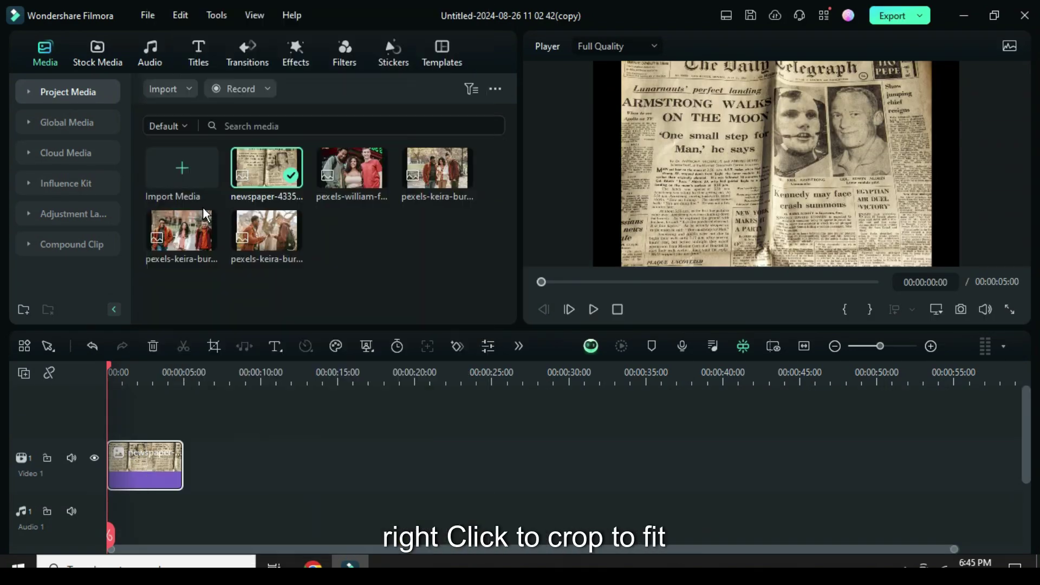
drag(147, 462, 274, 458)
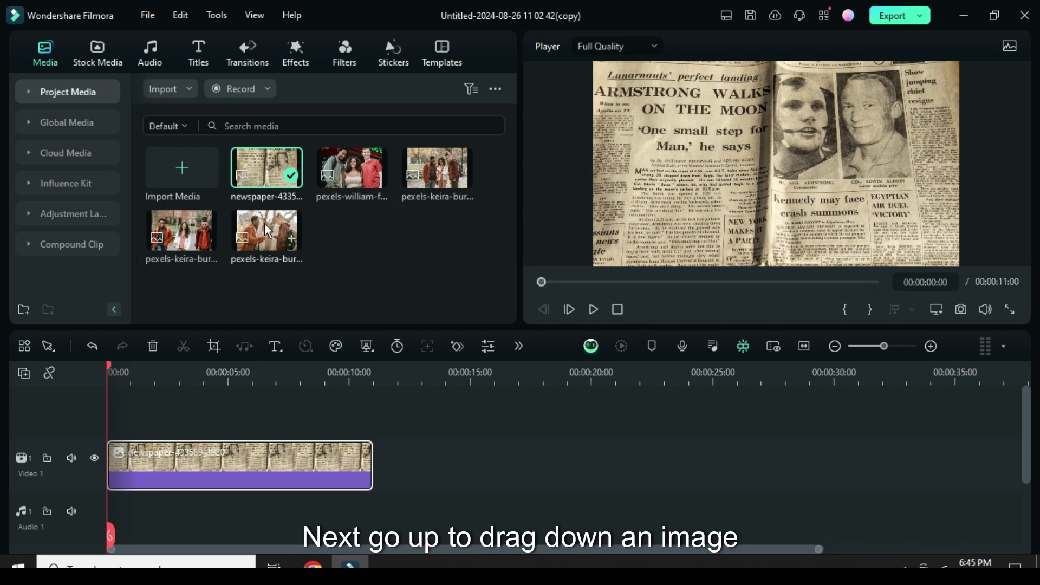
Place the pexels-keira photo on Video 2, extend it to 11 s, and crop it to 16:9
drag(265, 223, 135, 450)
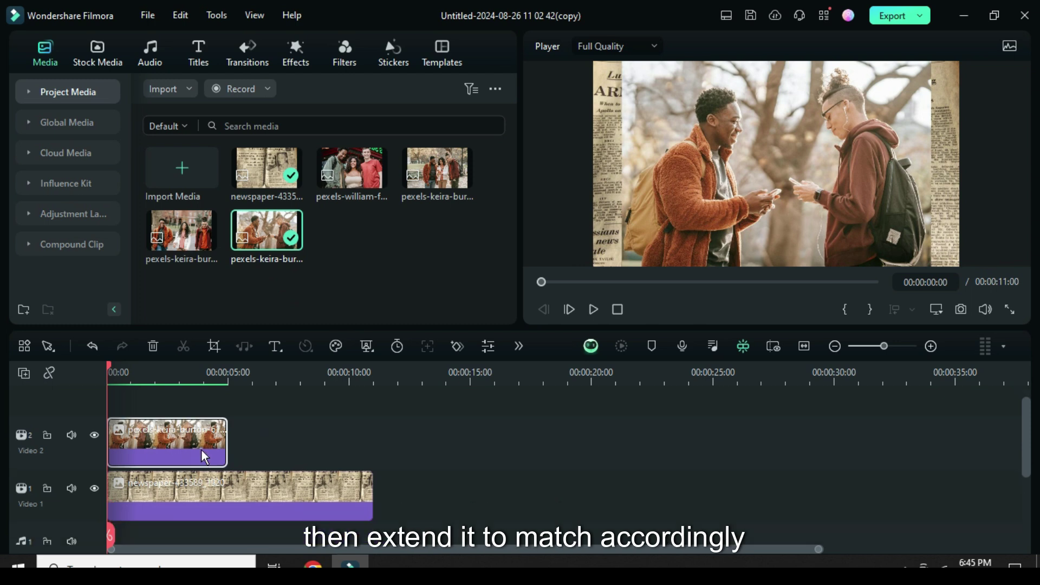
drag(227, 443, 372, 443)
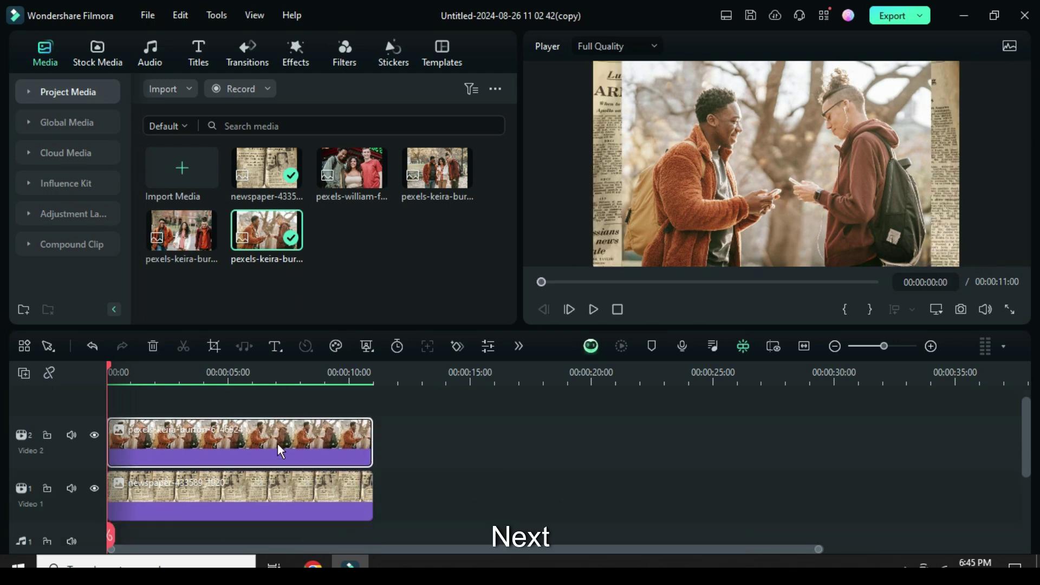
click(214, 347)
click(185, 485)
click(145, 284)
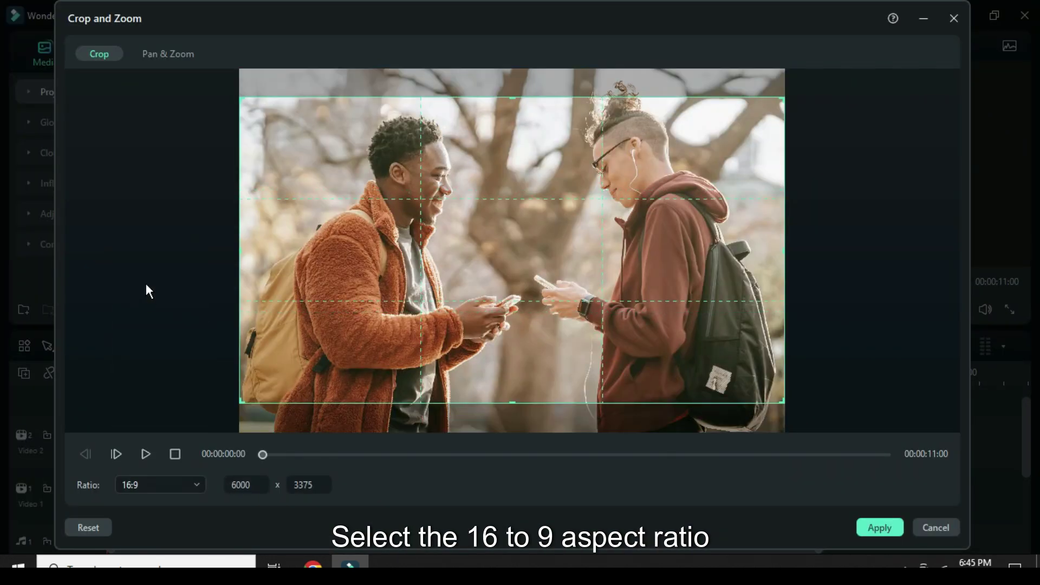
Enlarge and nudge the Pan & Zoom End box, then apply the crop and zoom
click(161, 59)
click(414, 291)
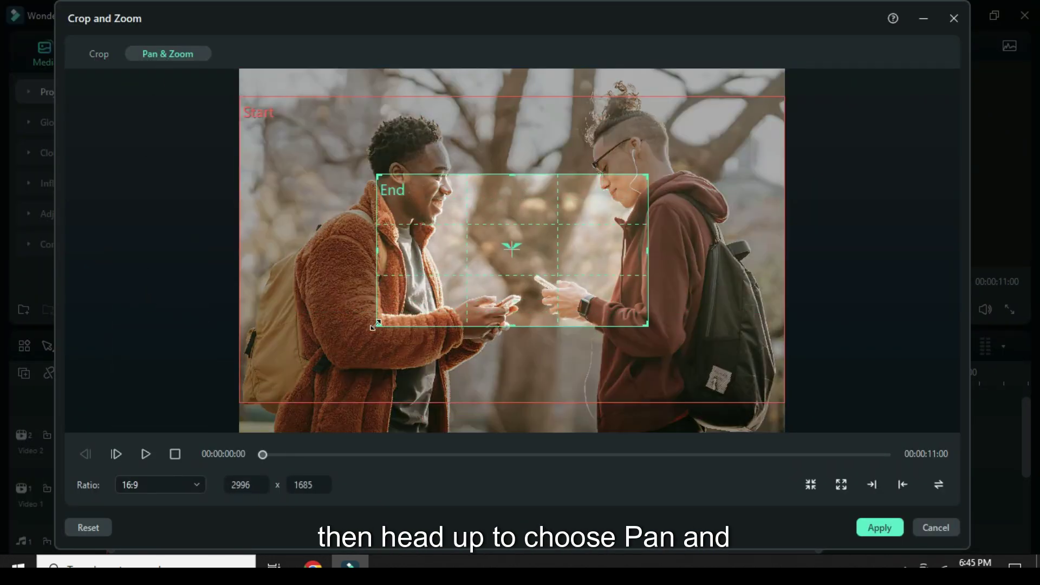
drag(378, 326, 308, 364)
drag(644, 177, 724, 130)
drag(607, 215, 602, 217)
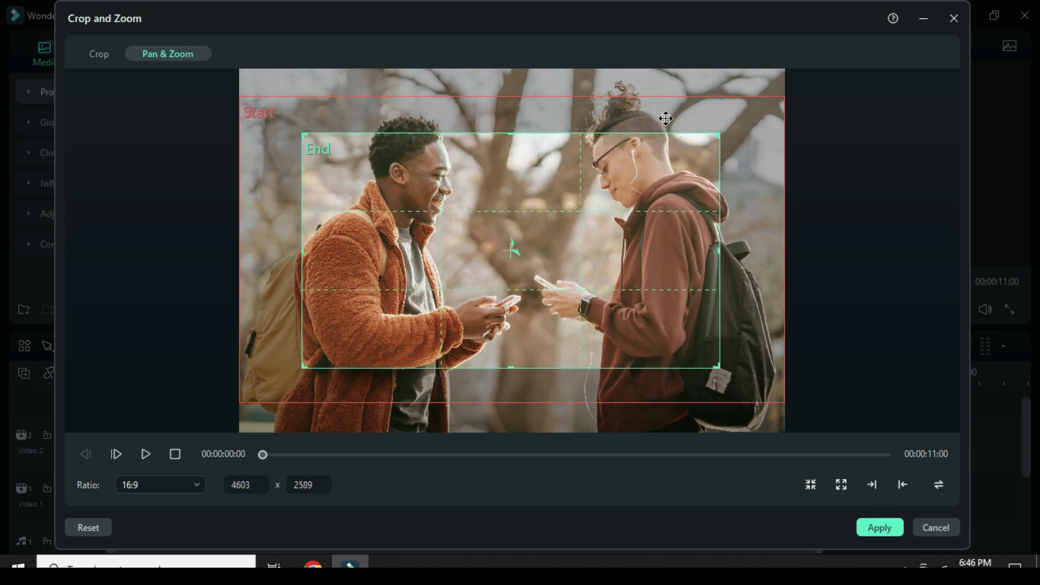
click(888, 529)
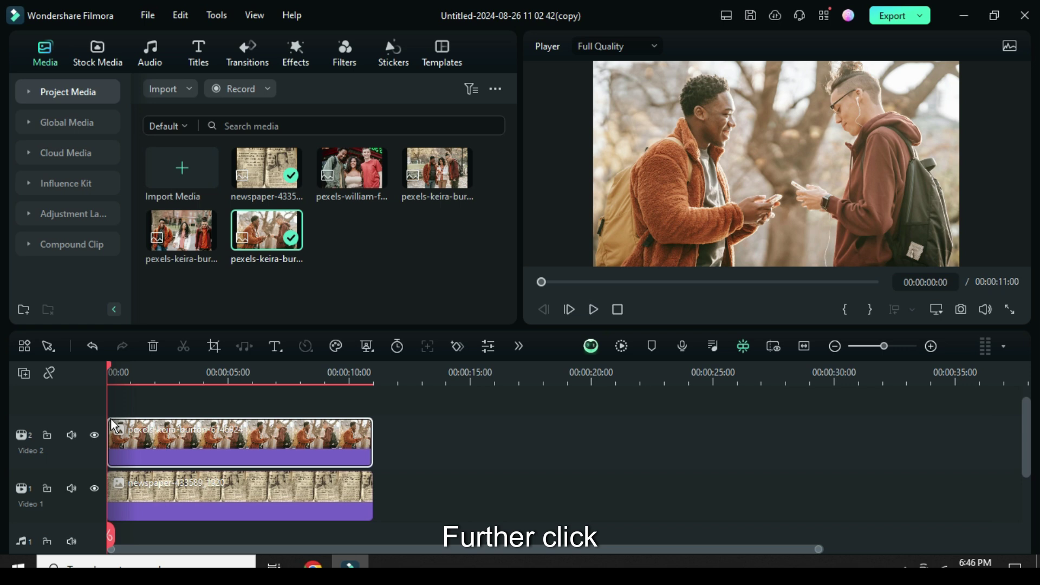
Scale the Video 2 photo down to 60%
double_click(217, 434)
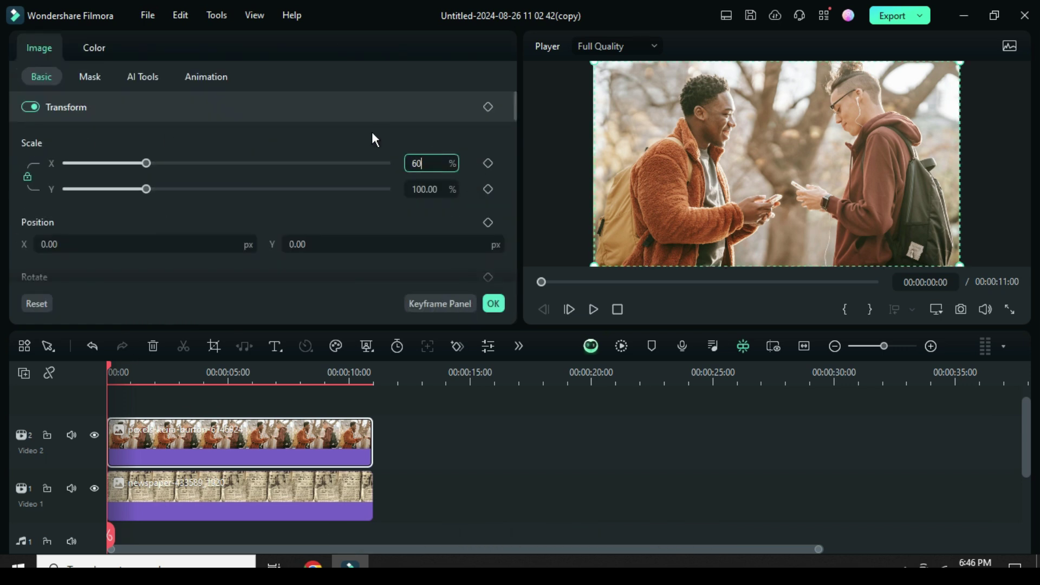
text(60)
key(Return)
key(Return)
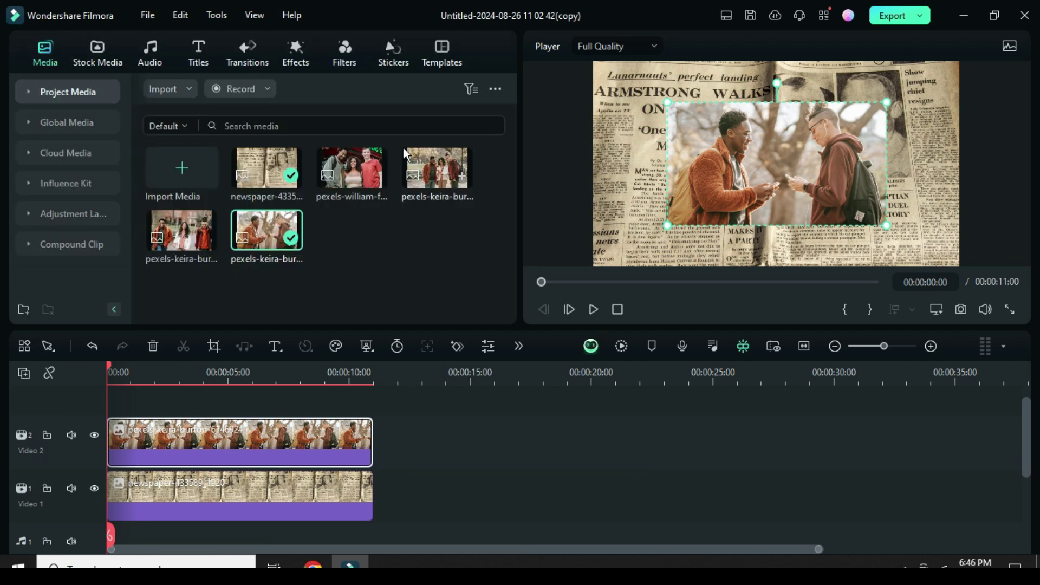
Find the Overlay 03 effect and apply it to the photo clip
click(297, 54)
click(268, 89)
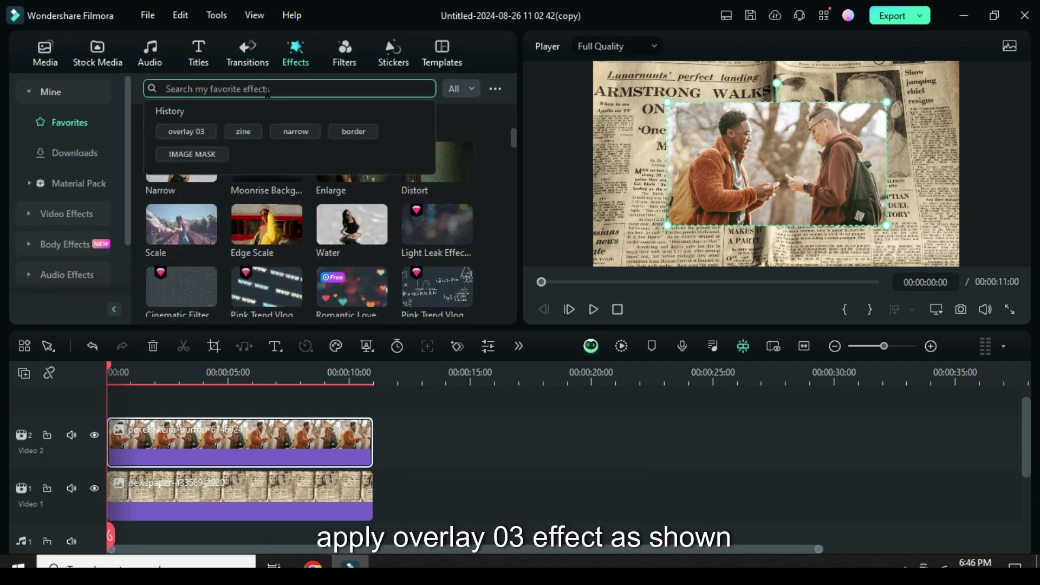
click(182, 133)
click(414, 167)
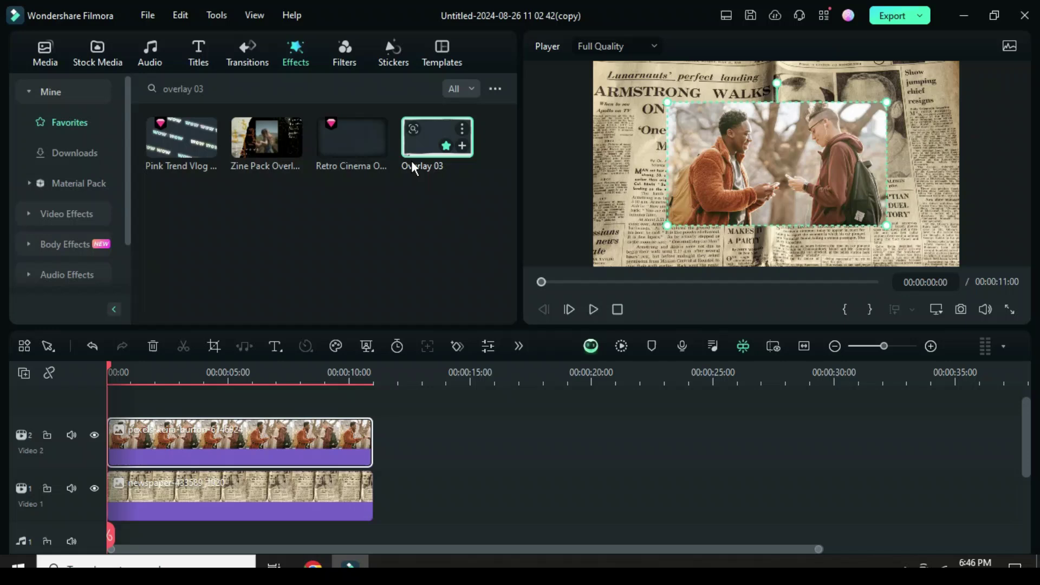
drag(287, 347, 239, 433)
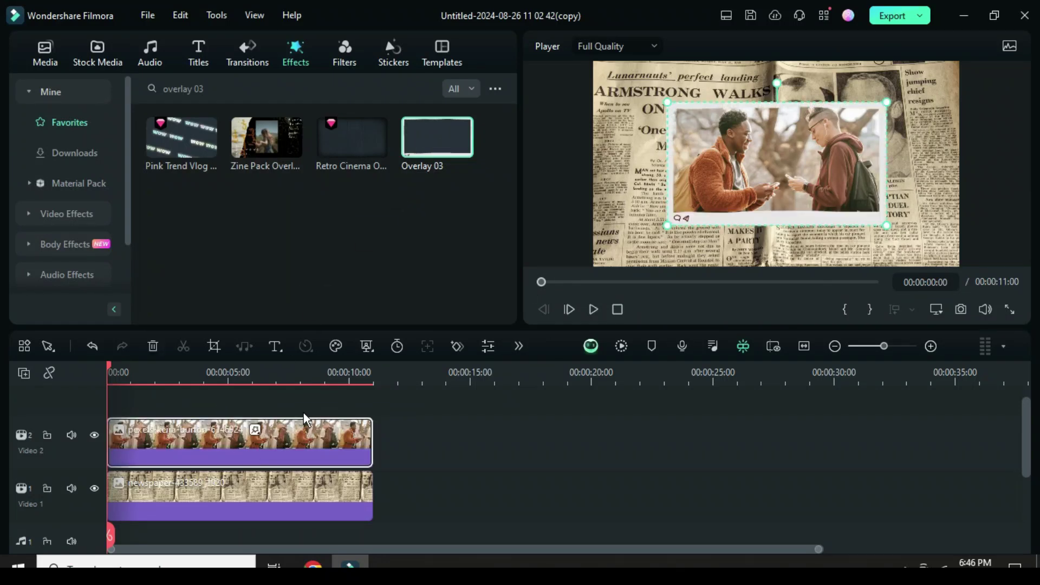
Enable Drop Shadow on the photo with a -135° angle
double_click(239, 439)
drag(514, 107, 521, 220)
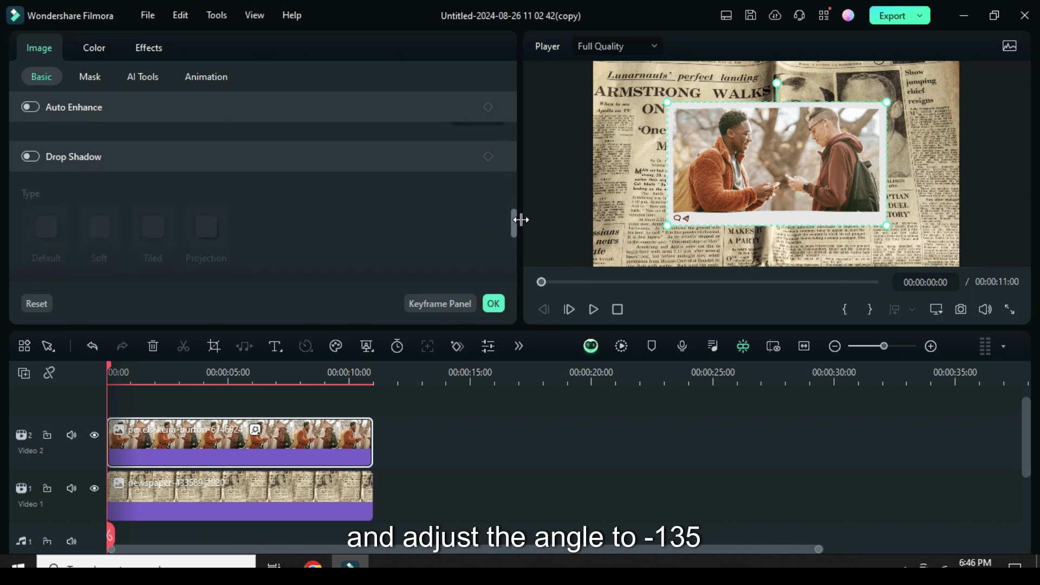
click(36, 157)
scroll(136, 200, down, 2)
click(68, 184)
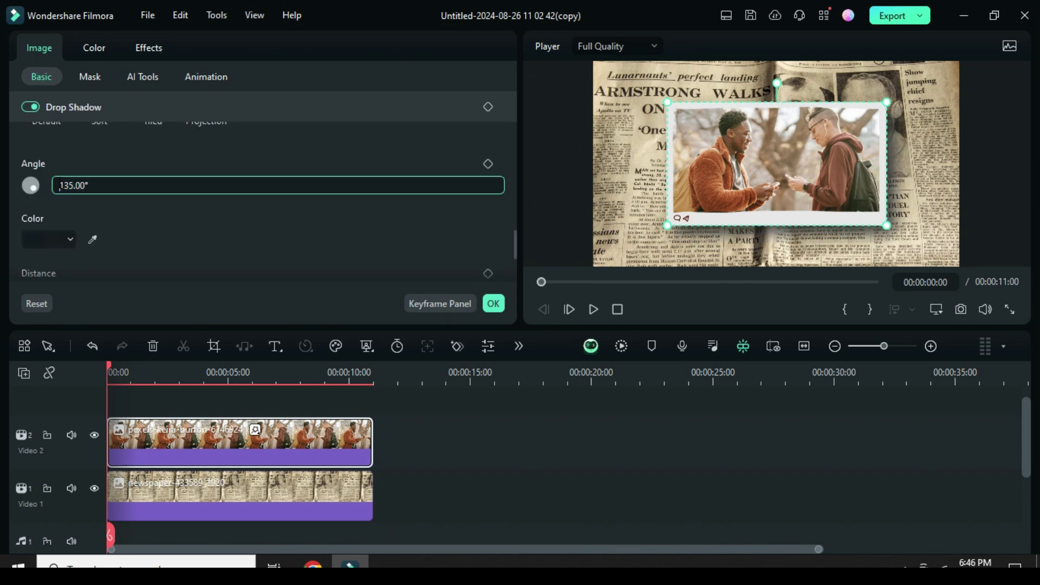
text(-)
key(Return)
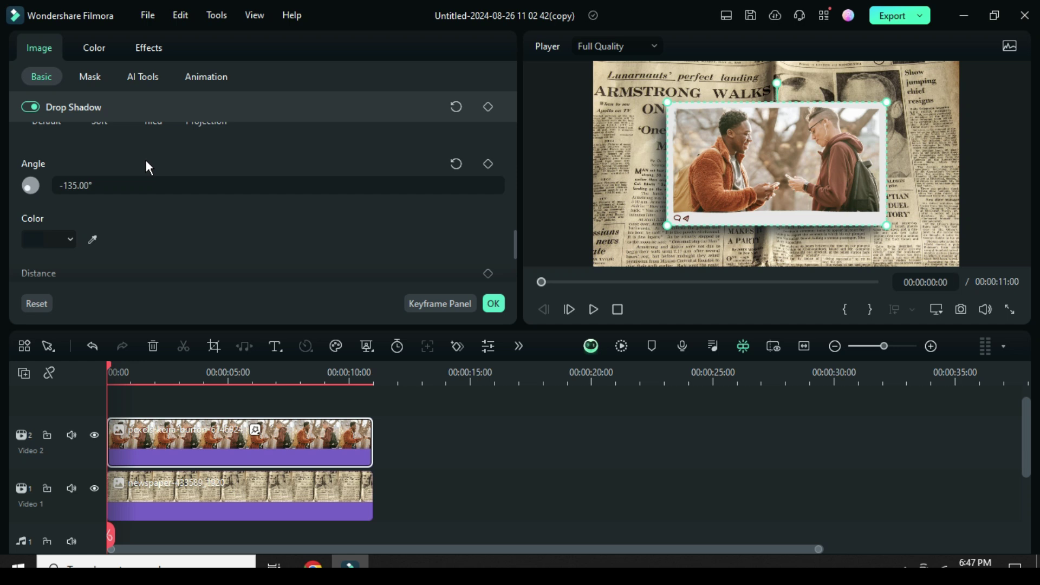
click(493, 305)
Copy the framed photo and paste it at 1 second on a new Video 3 track
scroll(162, 384, up, 2)
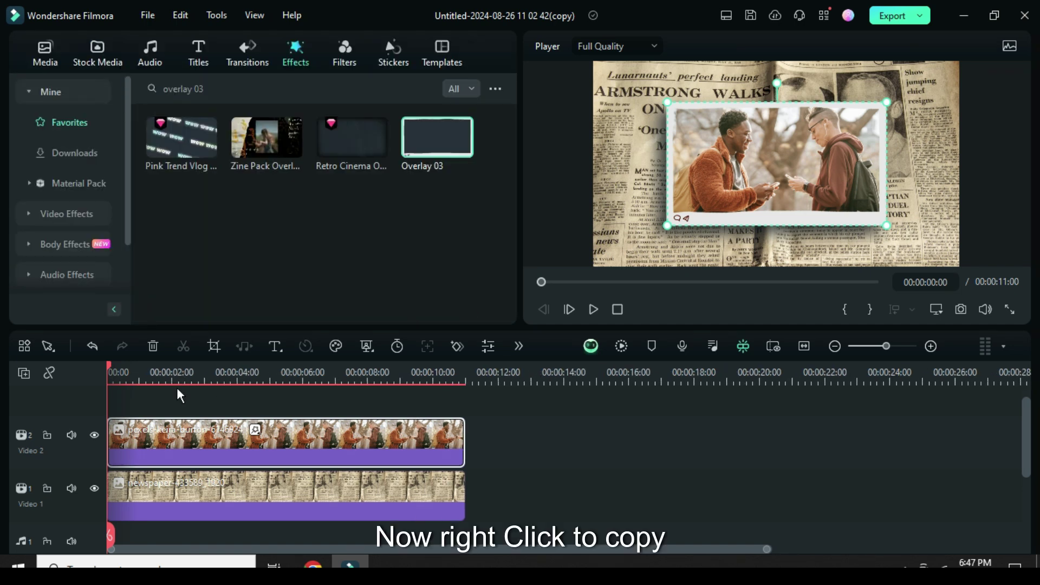
right_click(195, 442)
click(217, 33)
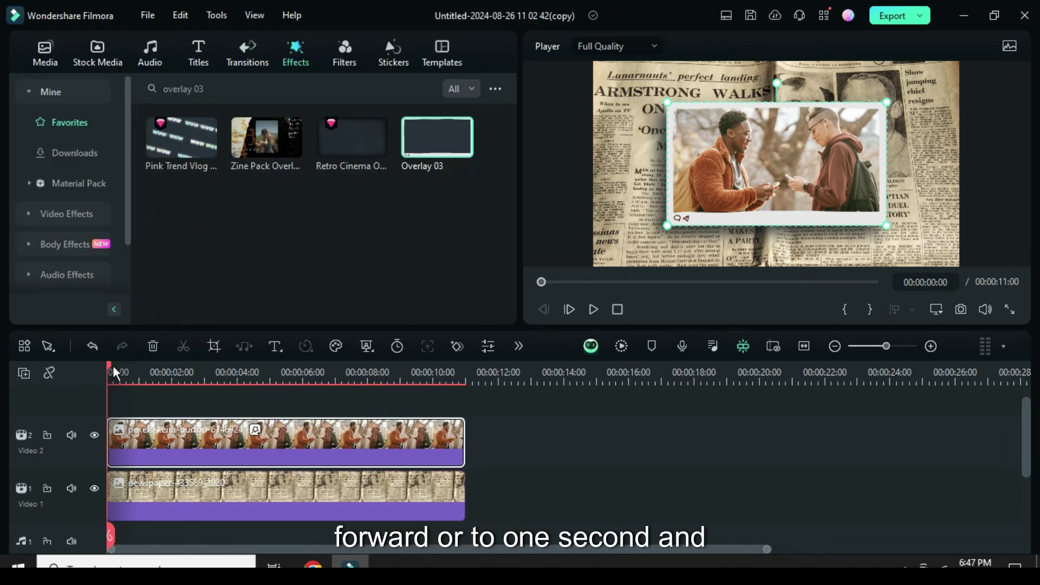
drag(113, 365, 139, 365)
click(23, 373)
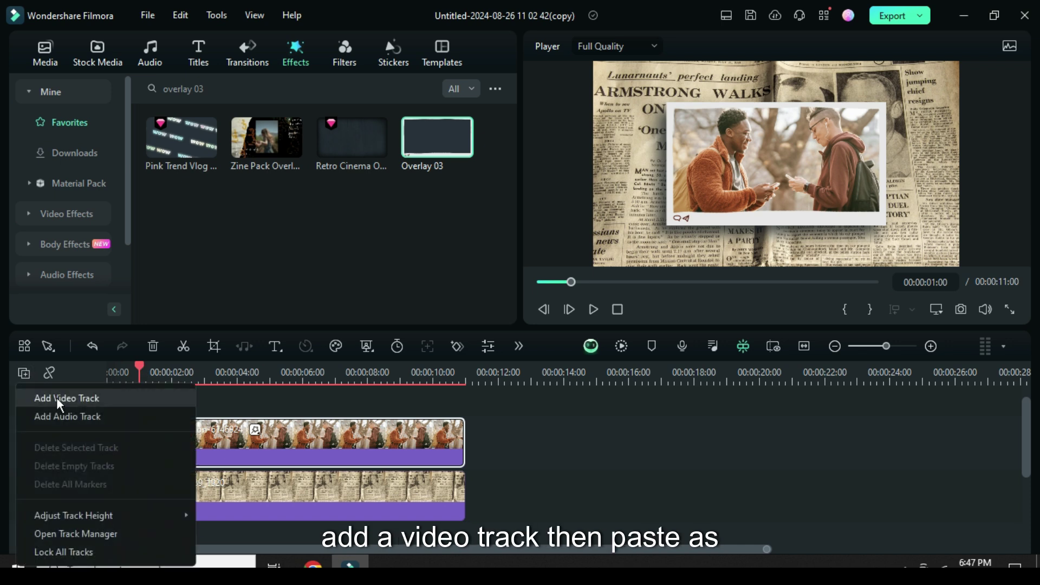
click(56, 398)
right_click(149, 472)
click(179, 52)
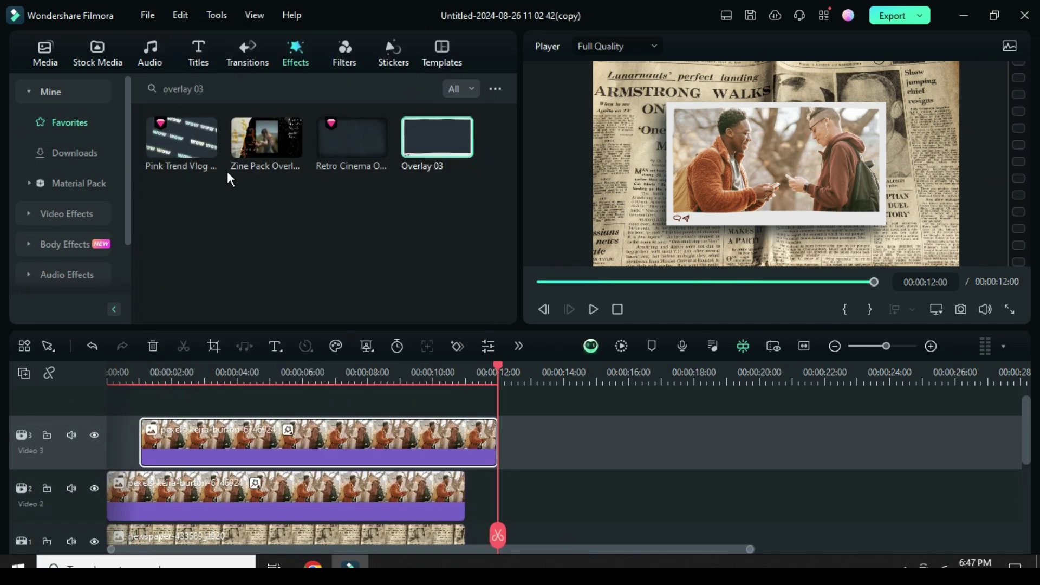
Copy both photo clips and paste them at 2 seconds onto a new Video 4 track
right_click(429, 421)
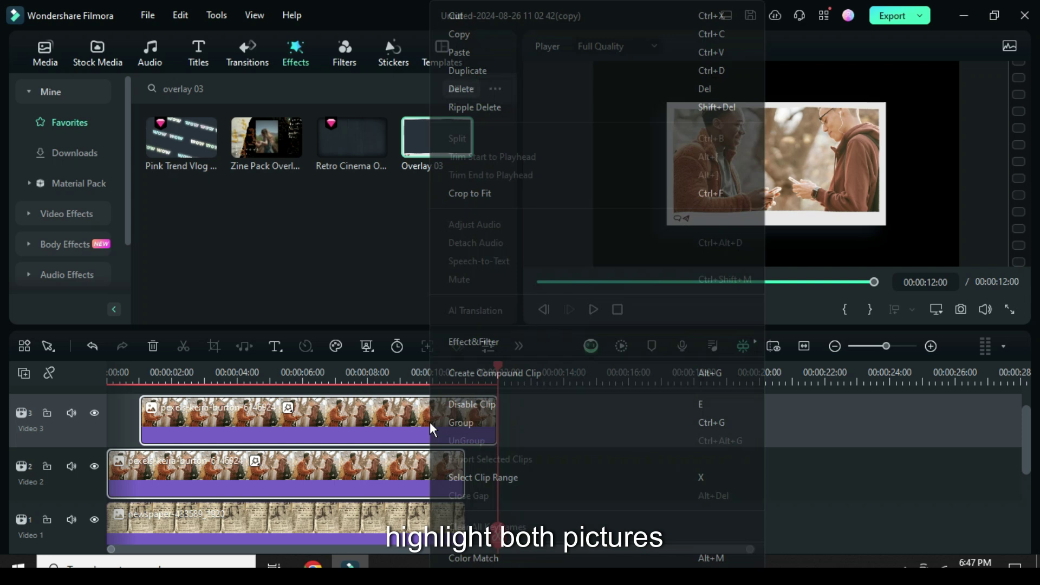
click(466, 47)
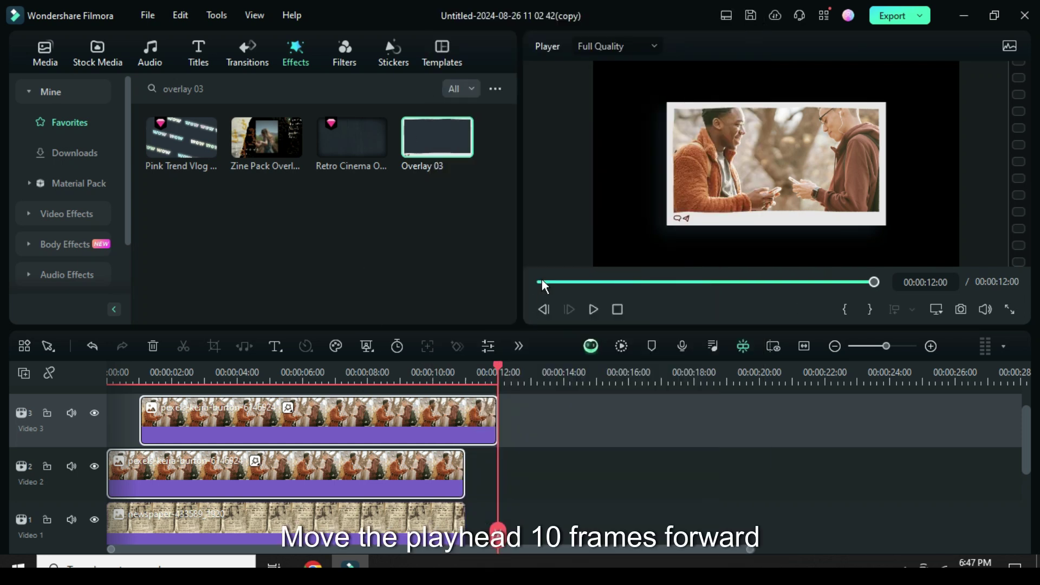
key(Home)
scroll(304, 433, up, 1)
drag(110, 366, 173, 364)
click(24, 373)
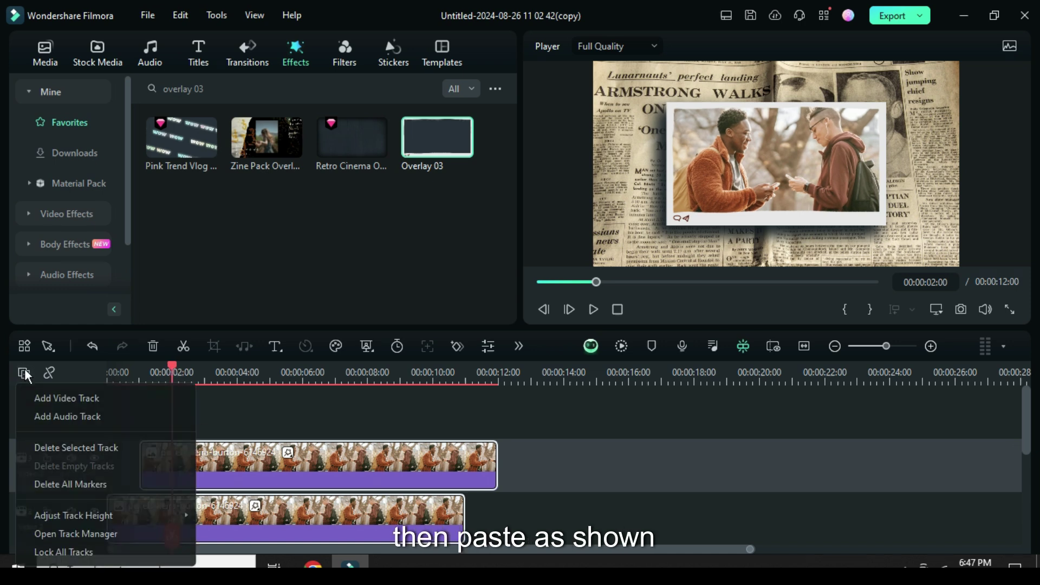
click(48, 396)
right_click(183, 443)
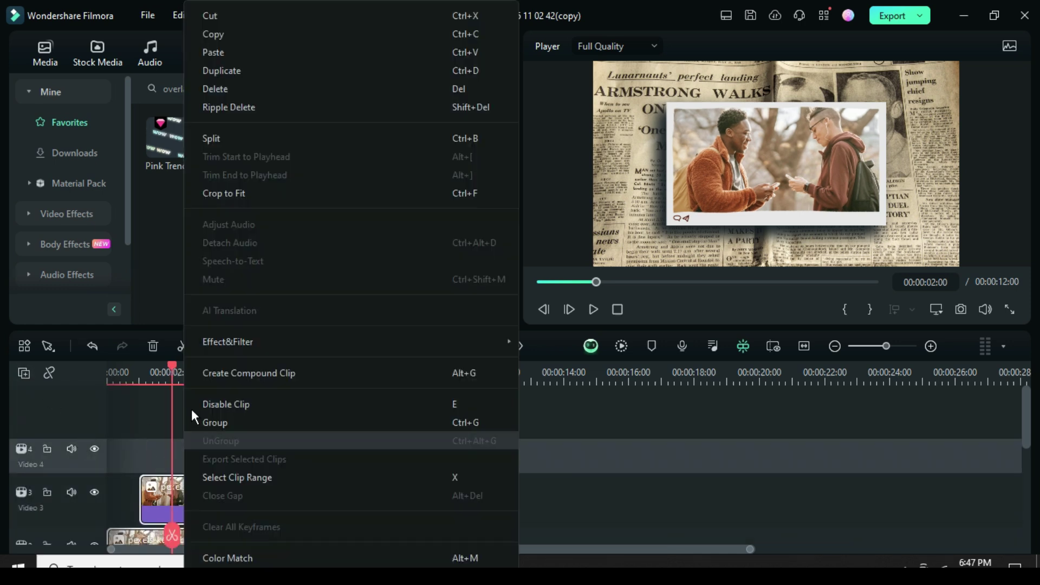
click(207, 47)
Split the Video 3 clip at 9 seconds and delete the part after it
scroll(395, 444, down, 1)
scroll(395, 445, down, 2)
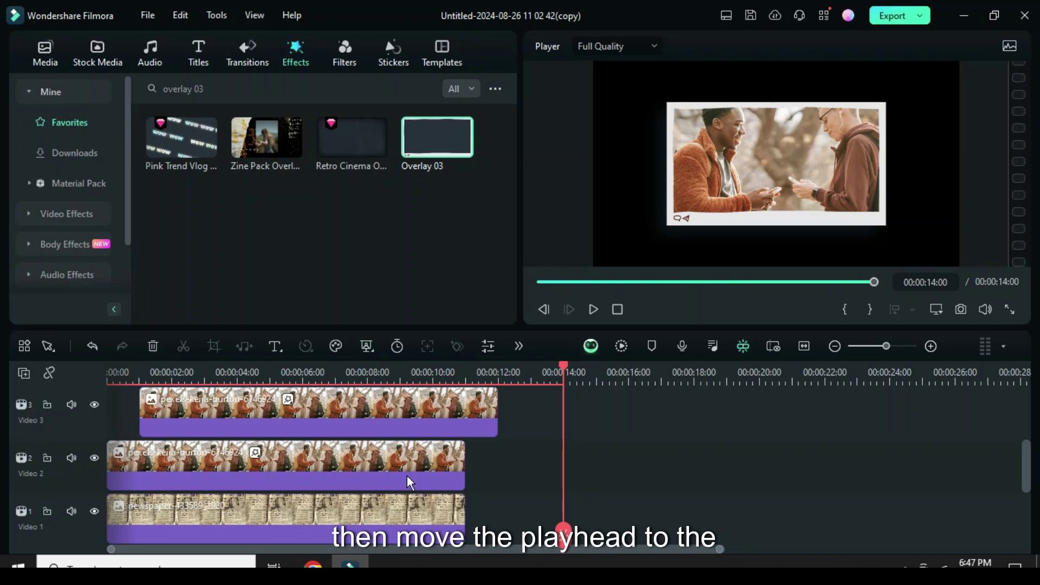
scroll(457, 424, up, 1)
scroll(430, 430, down, 1)
drag(565, 367, 467, 370)
scroll(407, 467, up, 1)
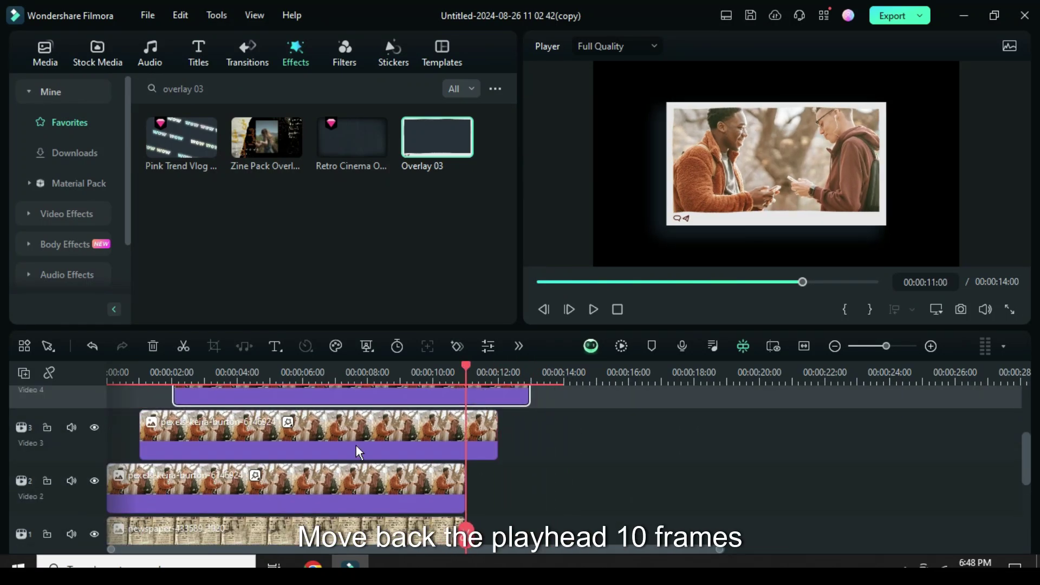
drag(466, 364, 401, 369)
click(397, 436)
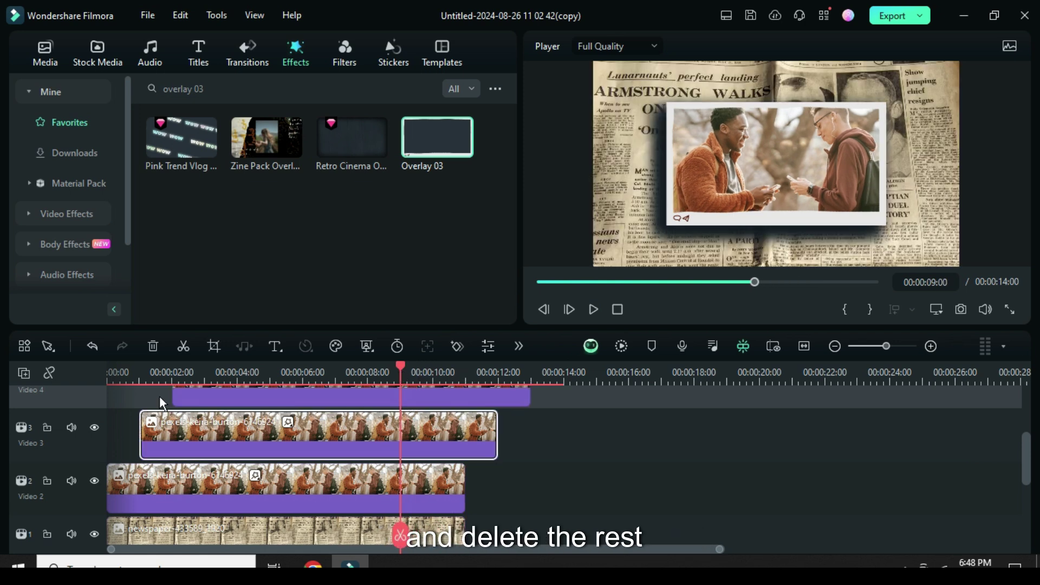
click(184, 346)
click(155, 351)
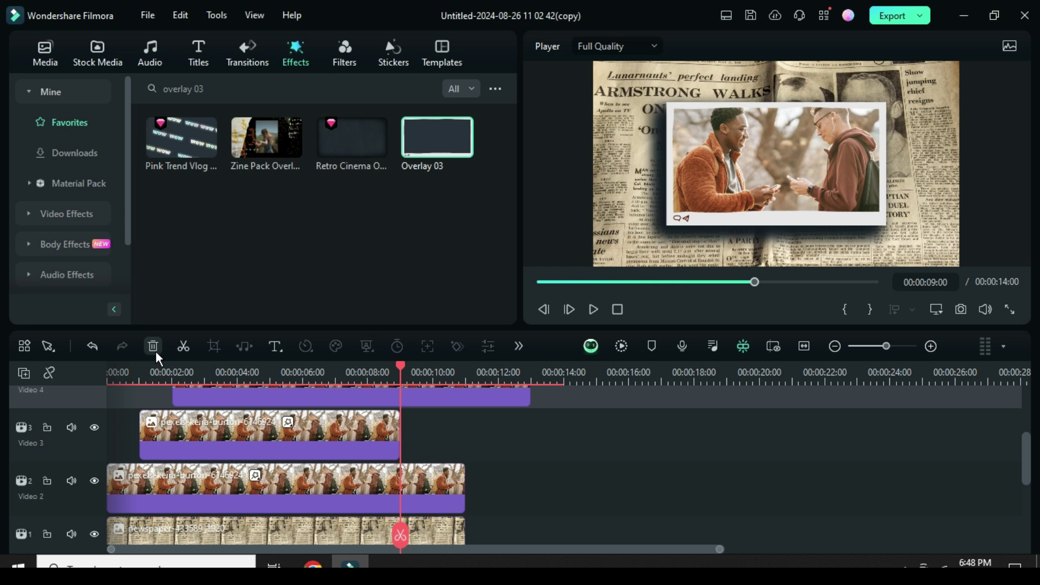
Split the Video 4 clip at 7 seconds and delete the remainder
scroll(403, 418, up, 1)
key(Left)
key(Left)
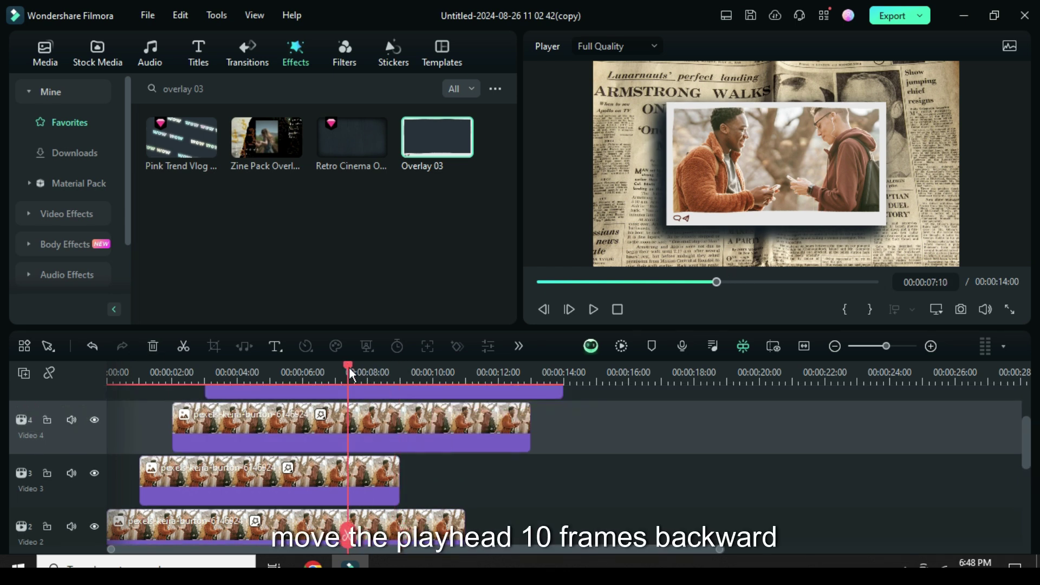
drag(351, 372, 336, 366)
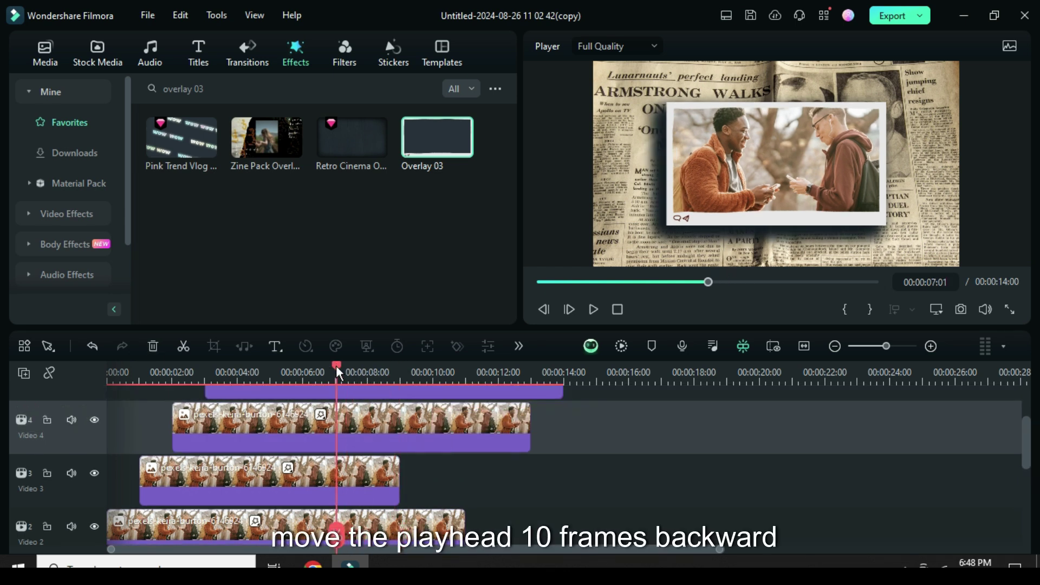
click(370, 429)
click(184, 345)
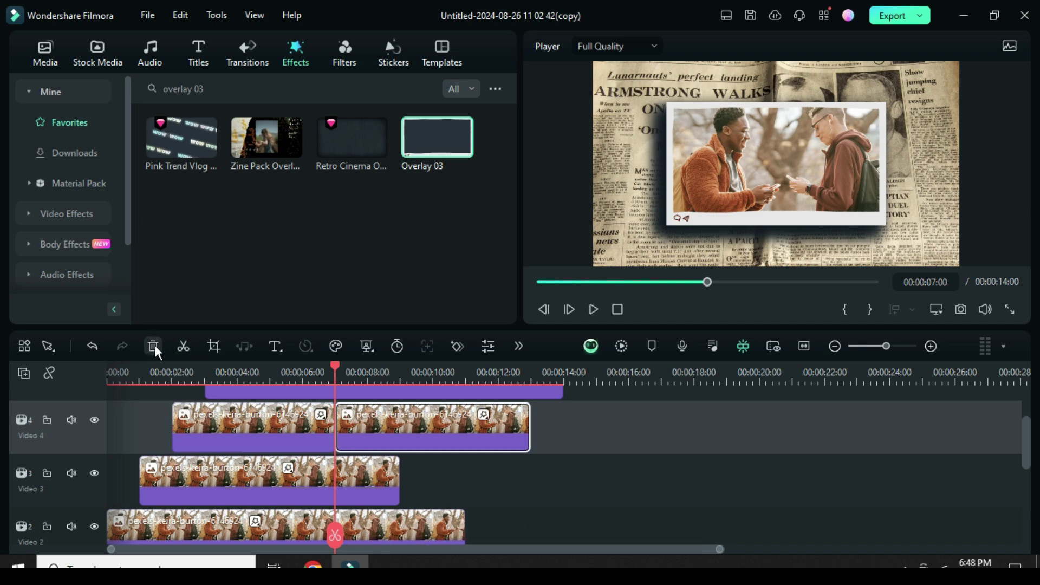
click(155, 345)
Cut the Video 5 clip at 5 seconds, remove the rest, and return to the start
scroll(278, 418, up, 2)
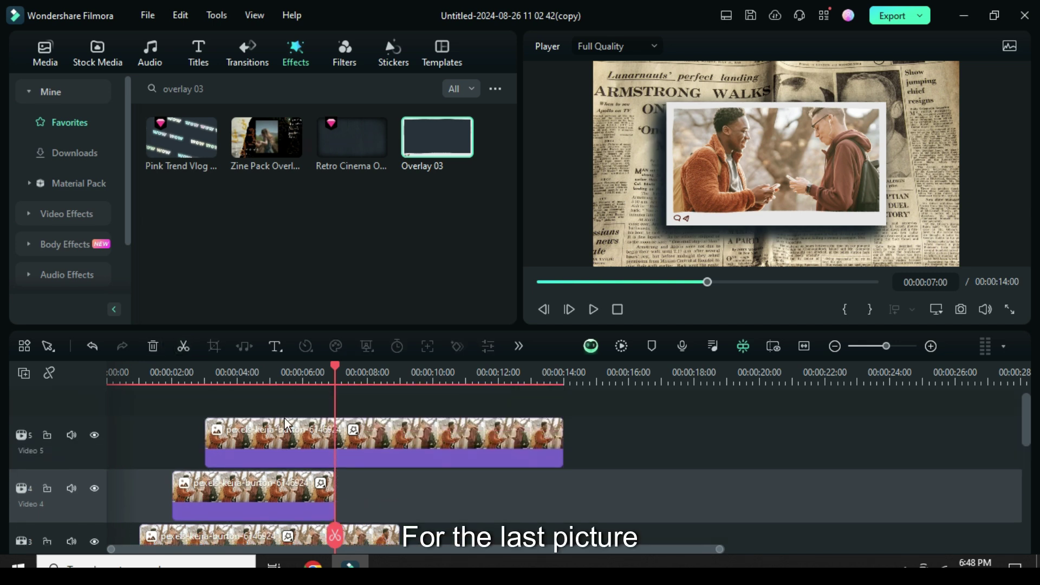
drag(335, 371, 270, 364)
click(287, 445)
click(183, 346)
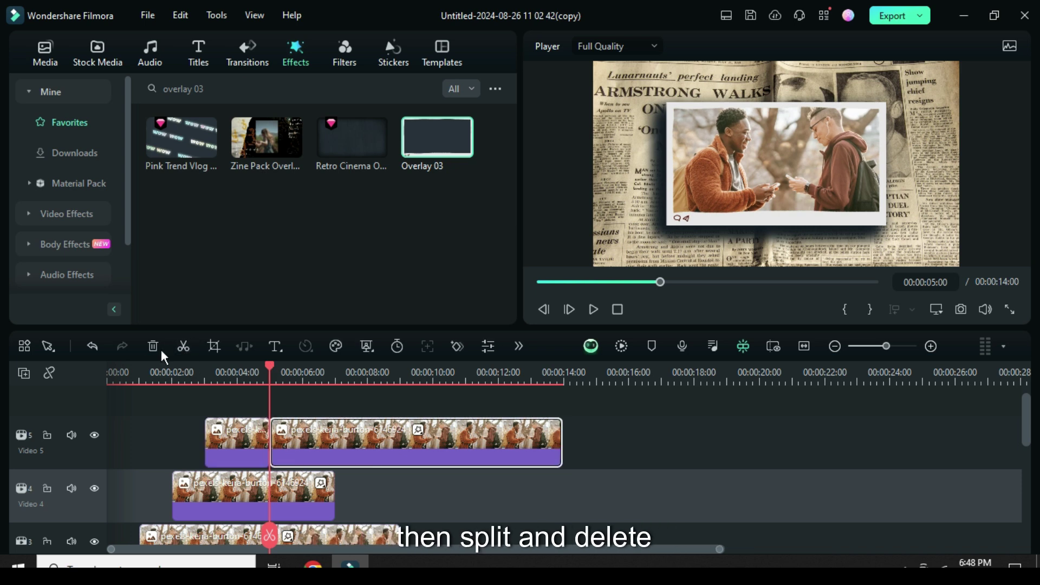
click(154, 346)
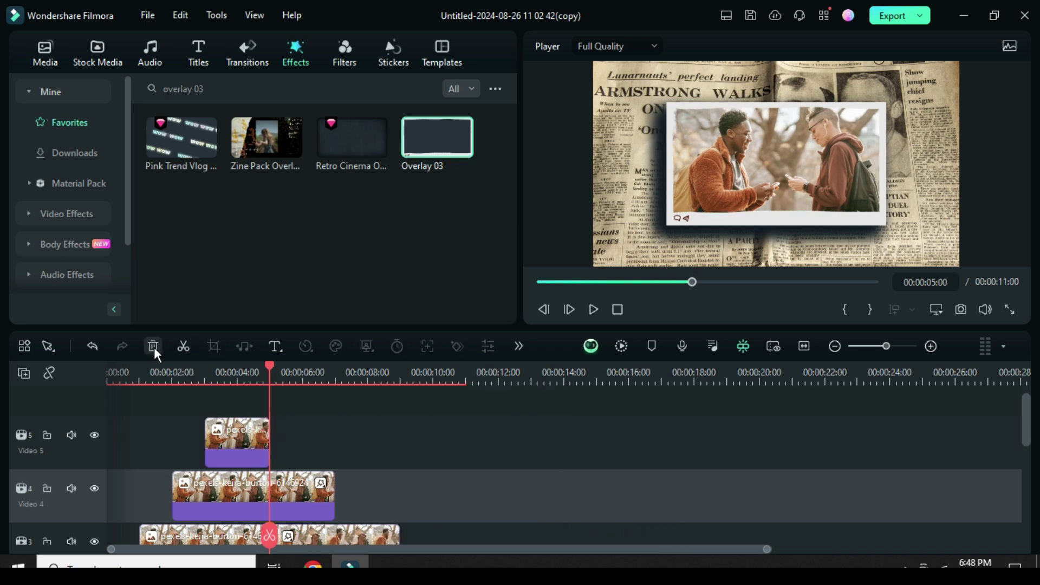
click(537, 283)
scroll(331, 439, down, 4)
Rotate the Video 3 photo to 5° and select the Video 4 clip for its −5° tilt
scroll(299, 461, up, 2)
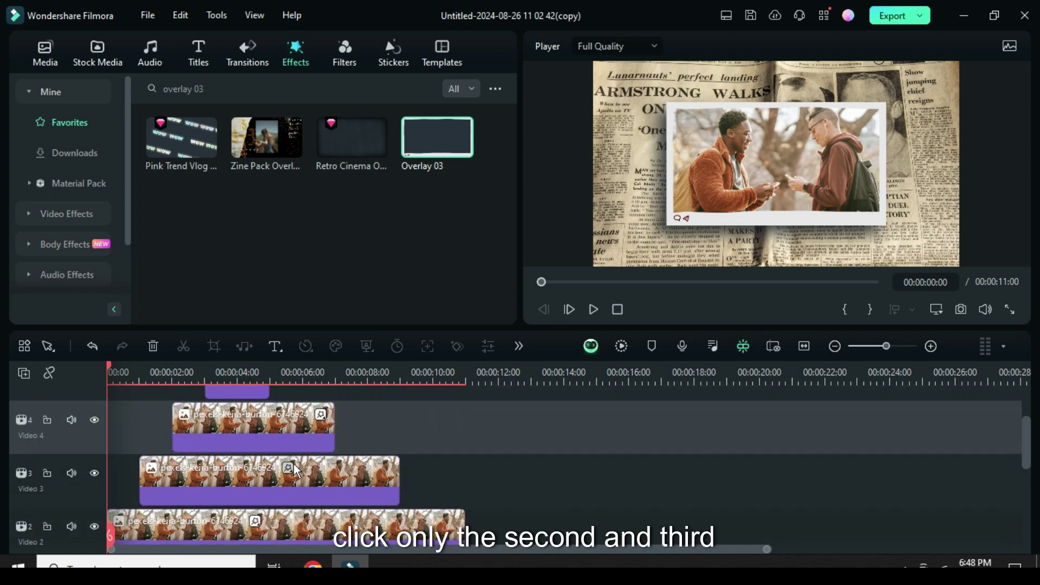
scroll(293, 463, down, 2)
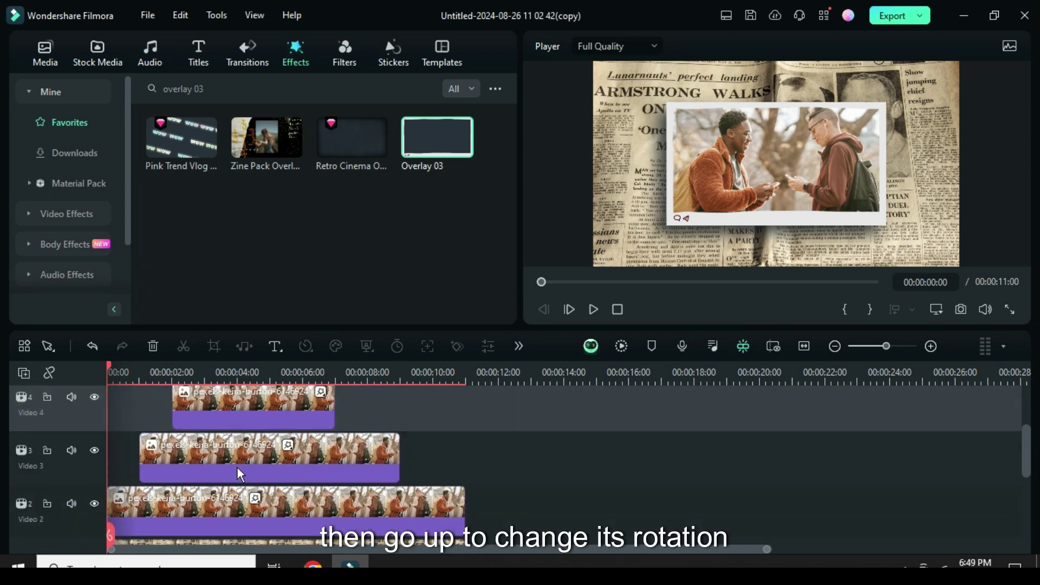
click(236, 455)
scroll(302, 230, up, 5)
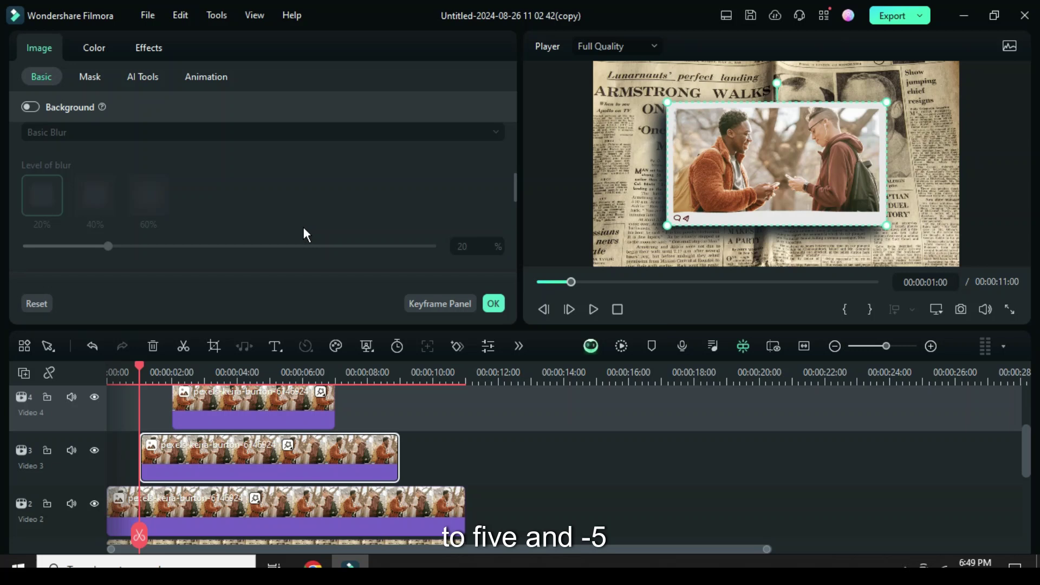
scroll(302, 241, up, 2)
click(76, 184)
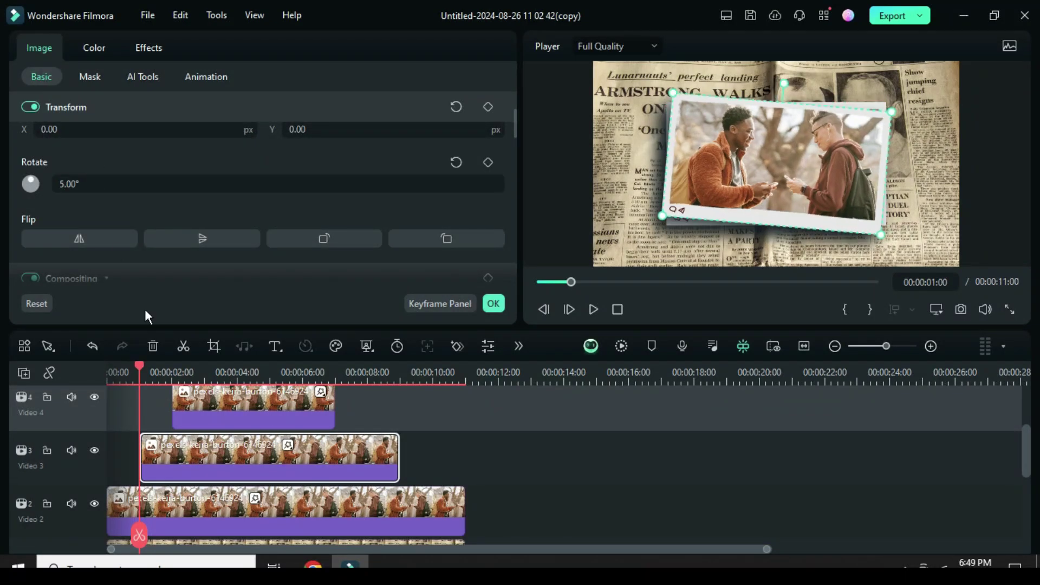
scroll(214, 453, up, 2)
click(219, 449)
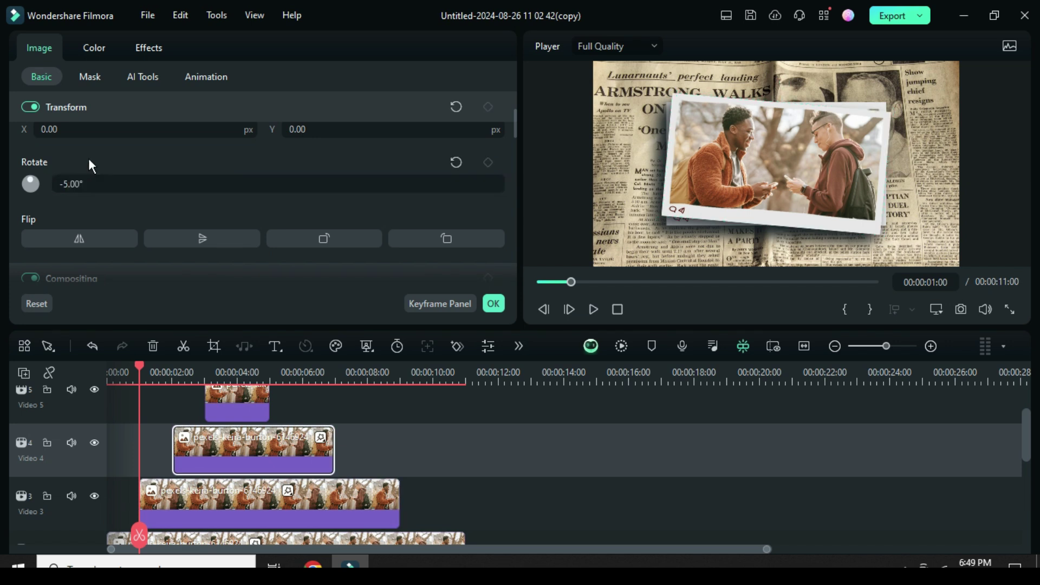
Swap the Video 3 and Video 4 pictures for other photos from Project Media
click(494, 304)
click(538, 282)
click(44, 66)
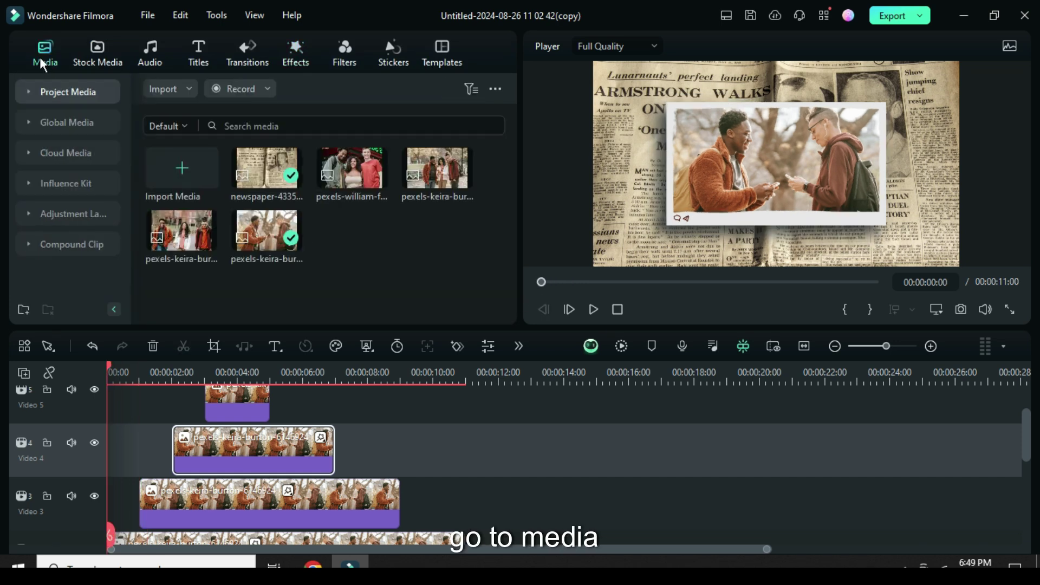
scroll(274, 431, down, 4)
scroll(266, 461, up, 1)
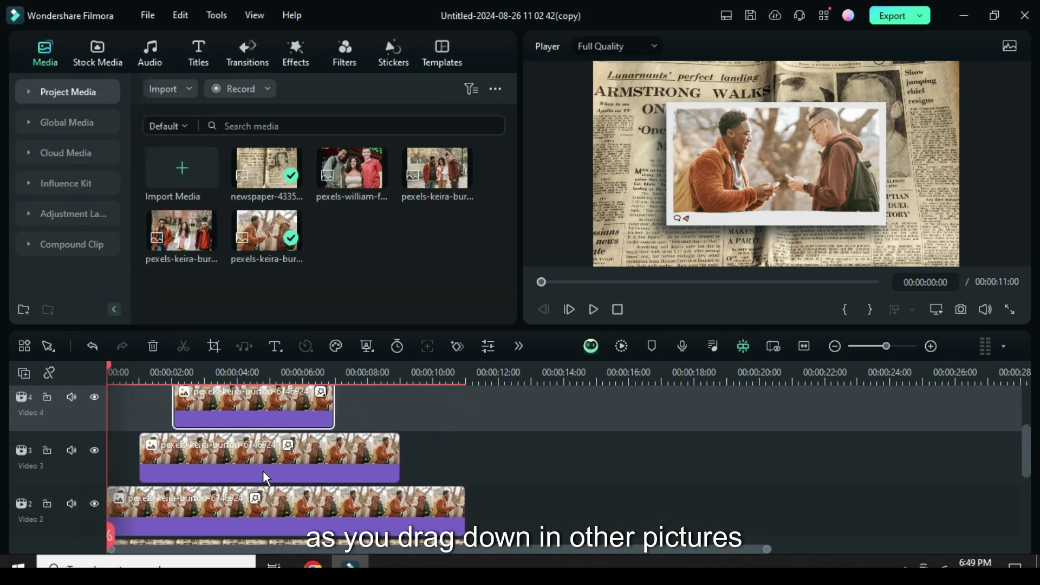
drag(192, 236, 222, 463)
scroll(224, 465, up, 1)
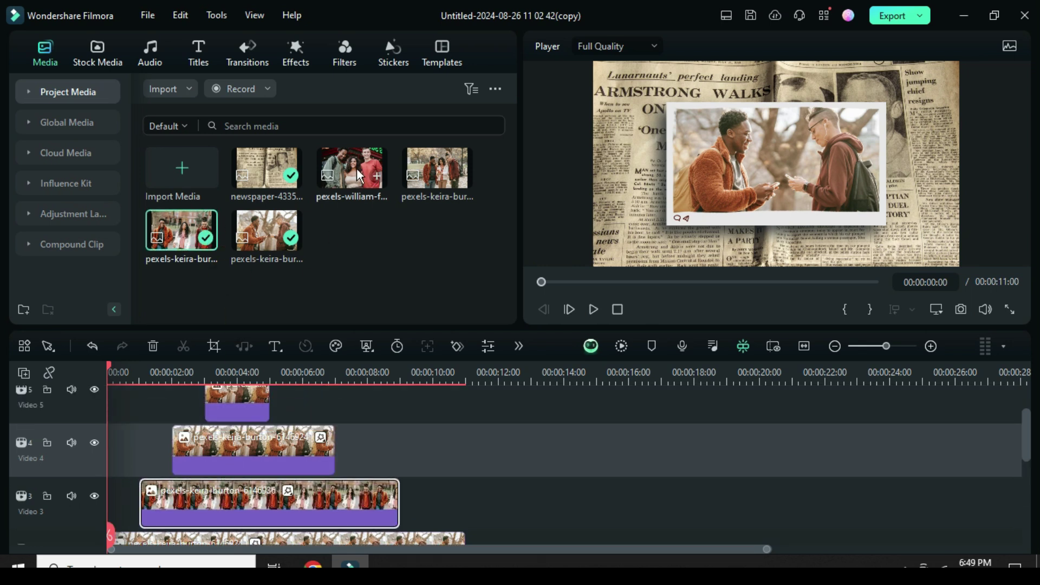
drag(359, 175, 242, 458)
scroll(242, 458, up, 1)
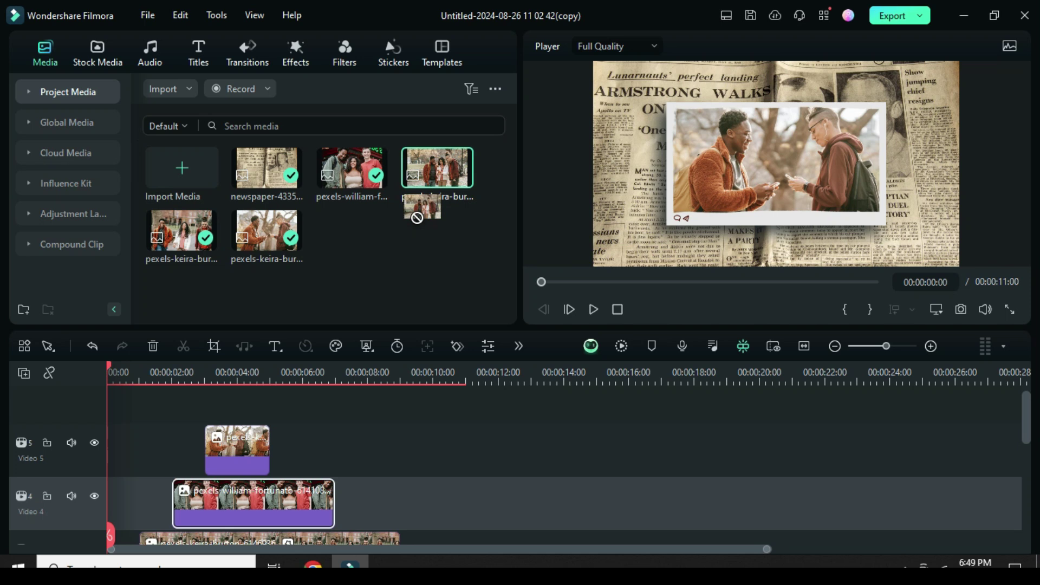
scroll(252, 456, down, 3)
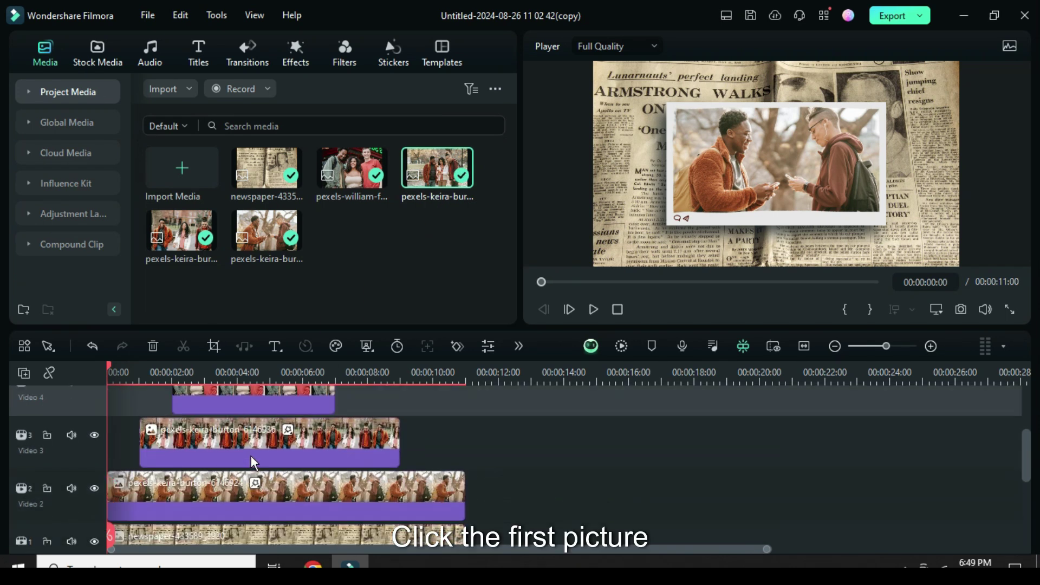
Give the Video 2 photo the Spin 1 animation from Preset Motions (Legacy)
double_click(202, 477)
click(208, 76)
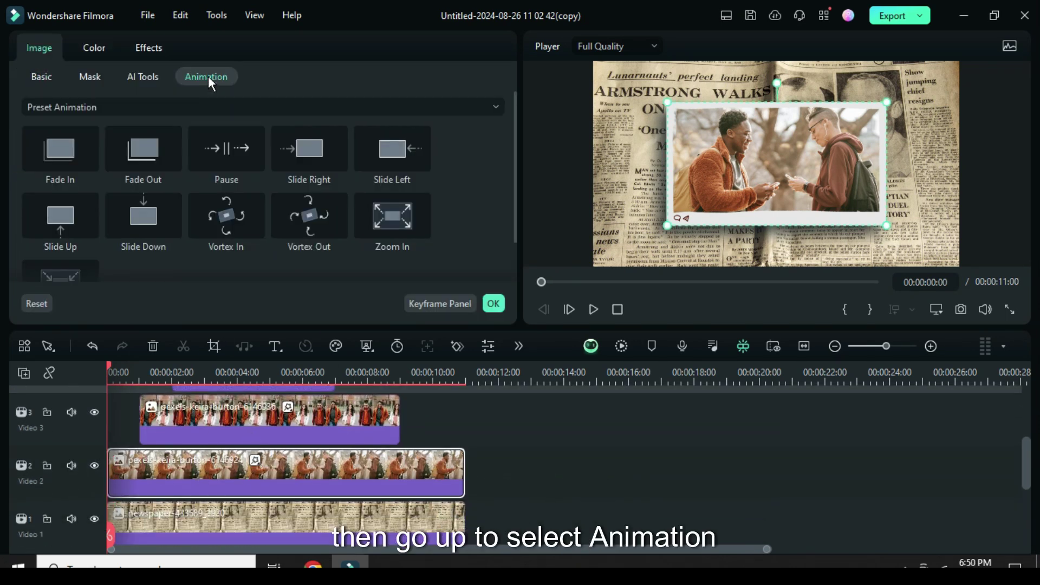
click(180, 107)
click(110, 161)
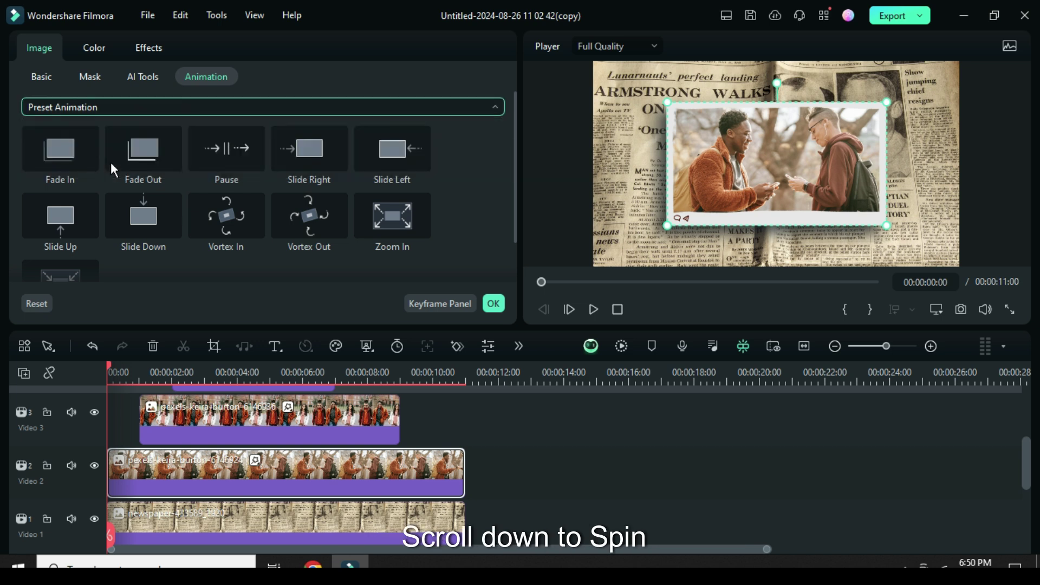
scroll(333, 157, down, 5)
scroll(332, 157, down, 3)
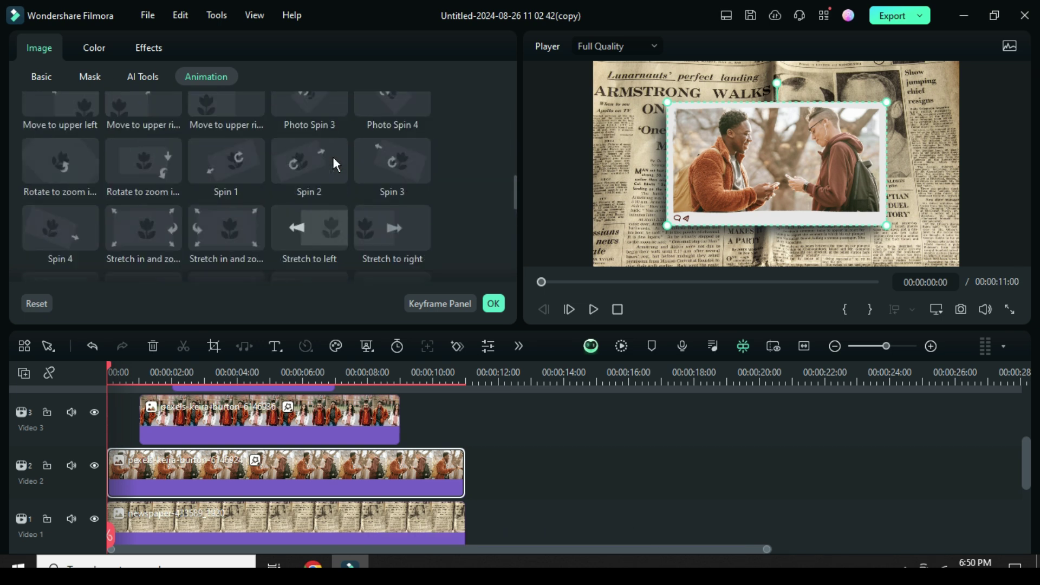
click(218, 163)
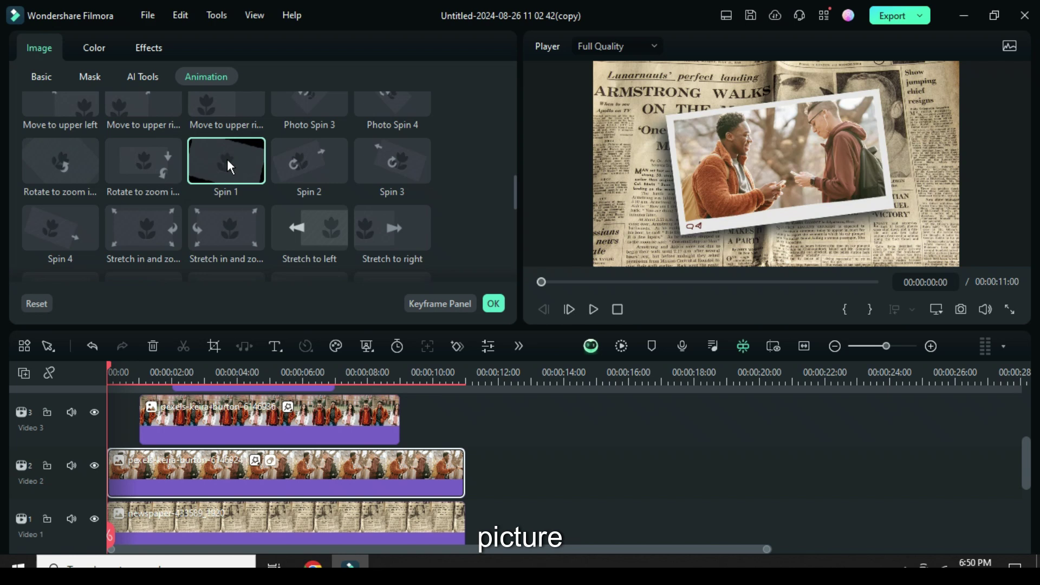
Apply Spin 2, Spin 3 and Spin 4 to the Video 3, 4 and 5 photos
click(215, 425)
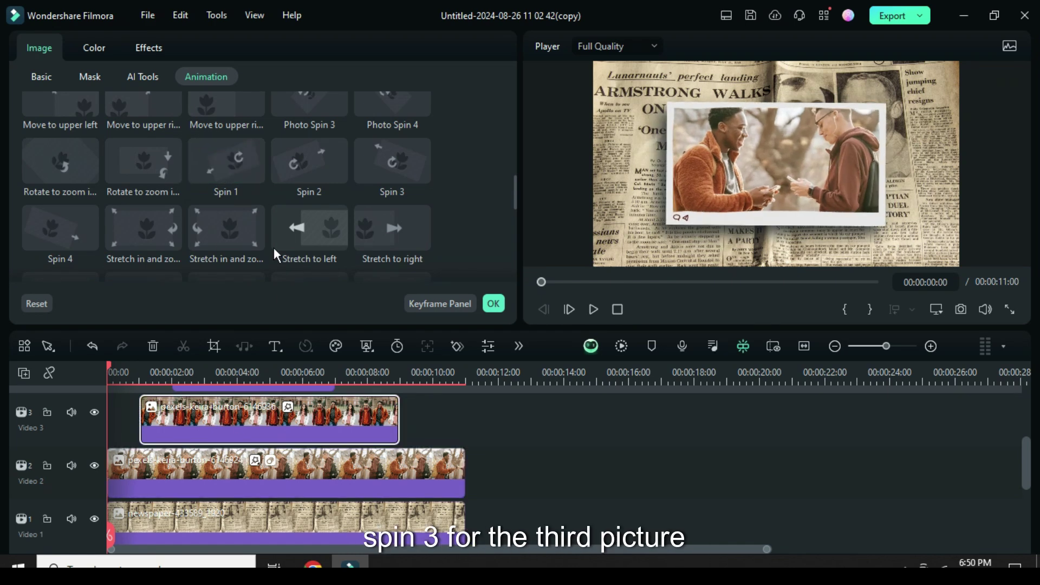
click(303, 169)
scroll(279, 433, up, 2)
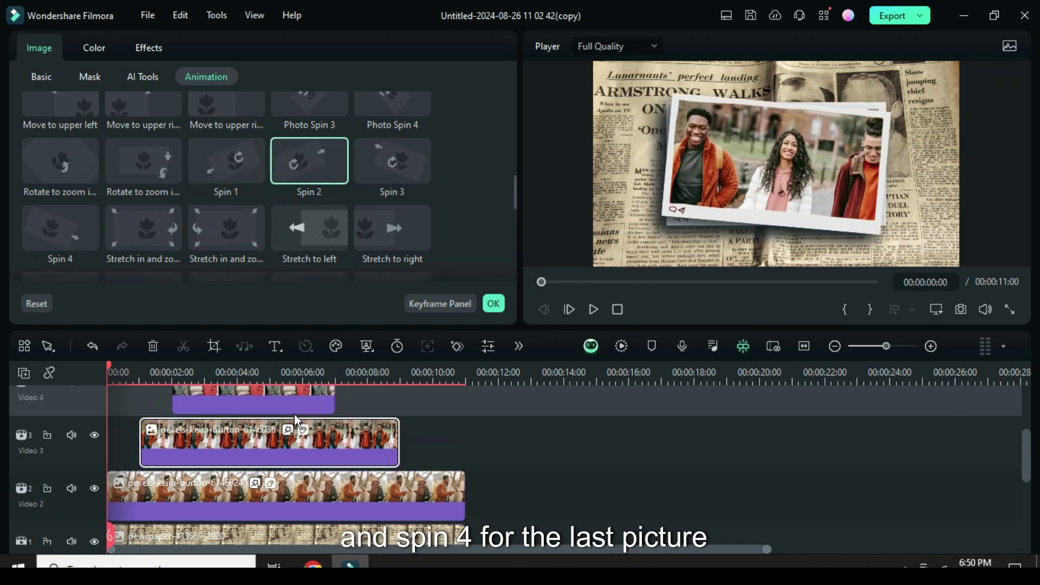
click(282, 433)
click(394, 155)
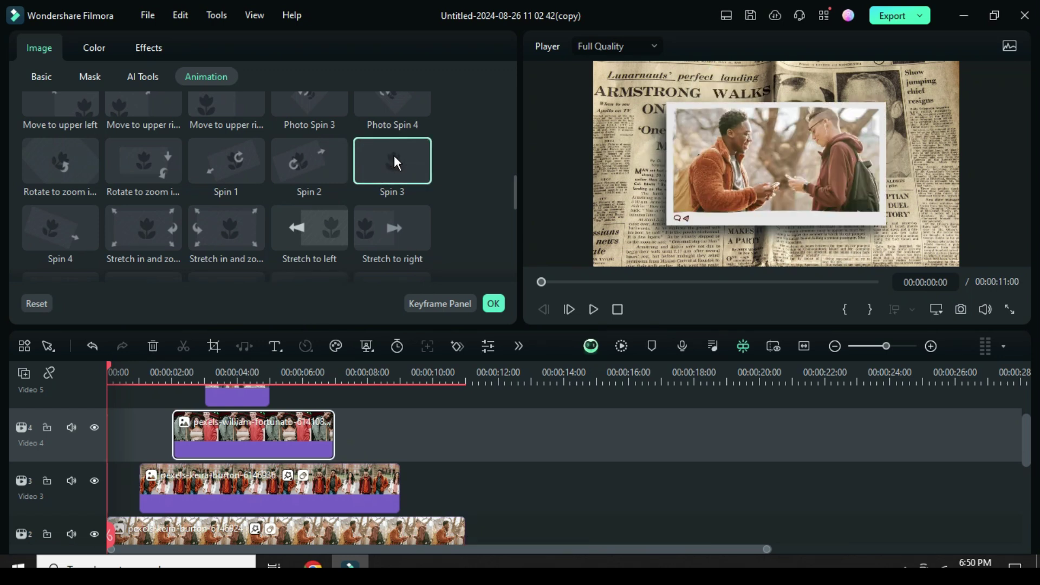
scroll(261, 434, up, 2)
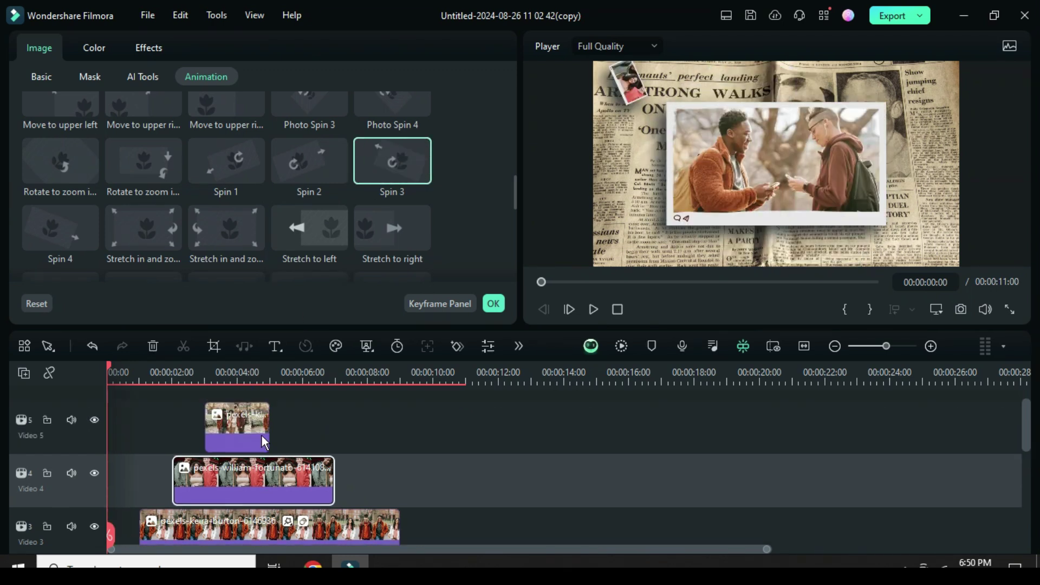
click(230, 443)
click(57, 225)
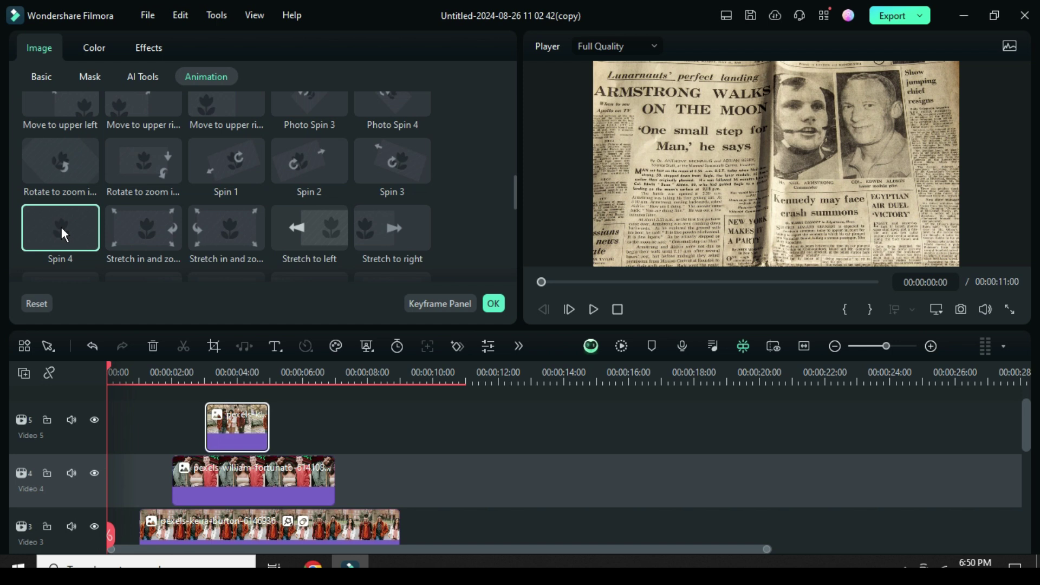
scroll(405, 431, down, 3)
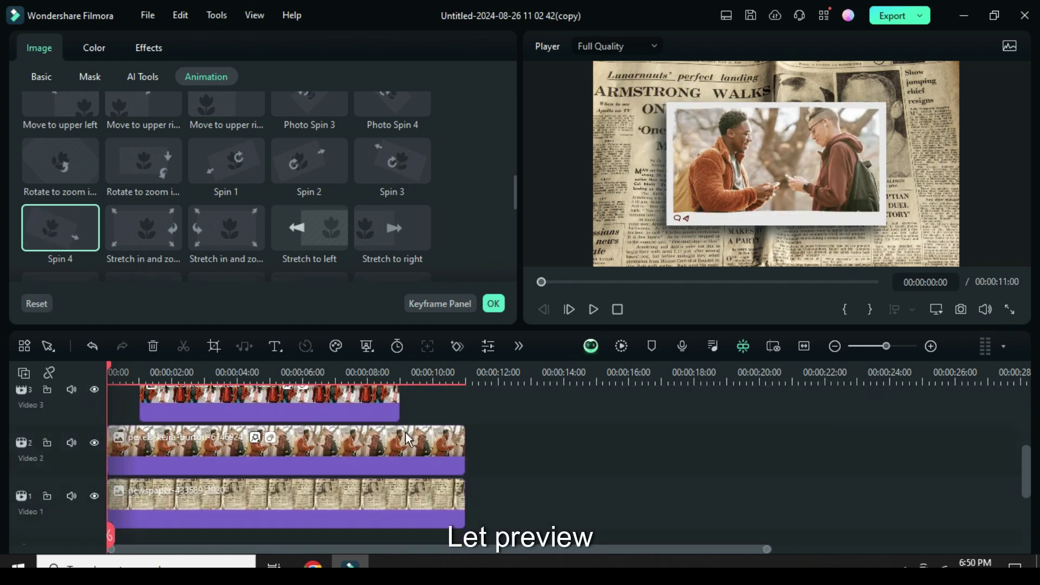
Confirm the animations and render a smooth-playback preview of the spinning photos
click(499, 304)
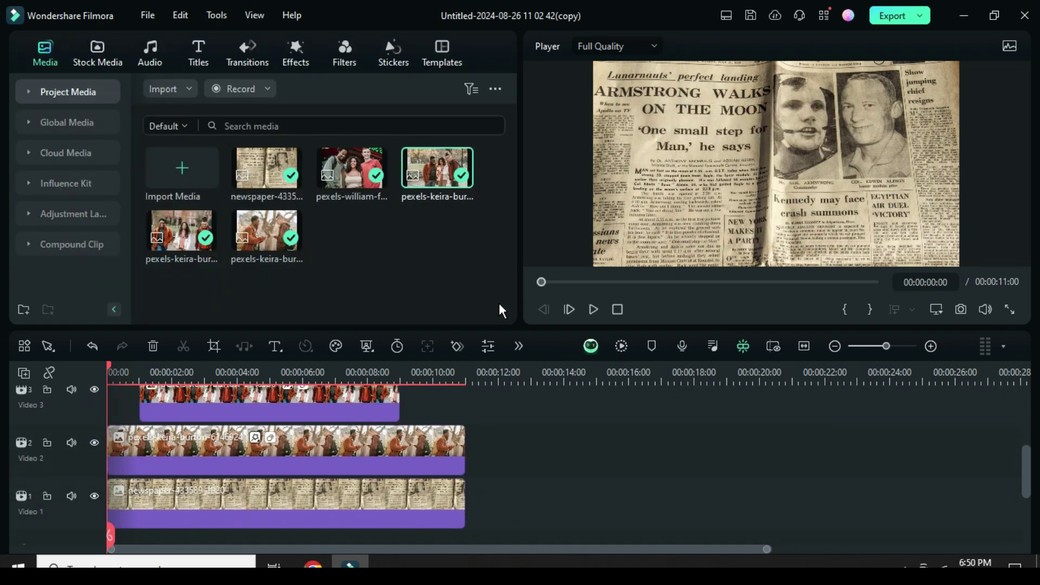
click(621, 347)
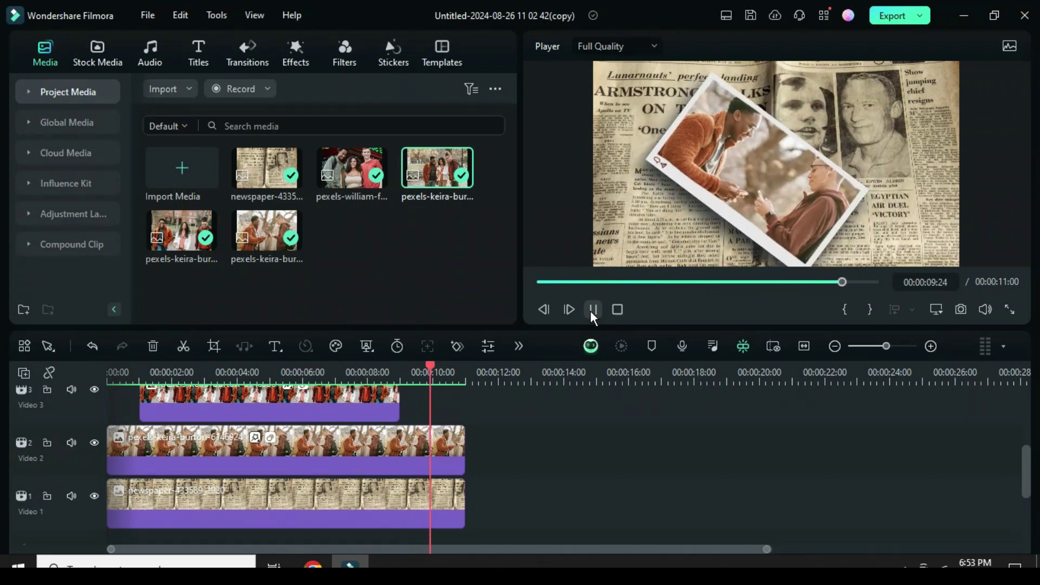
Rewind to the start and add a new Video 6 track
click(539, 281)
scroll(248, 433, up, 3)
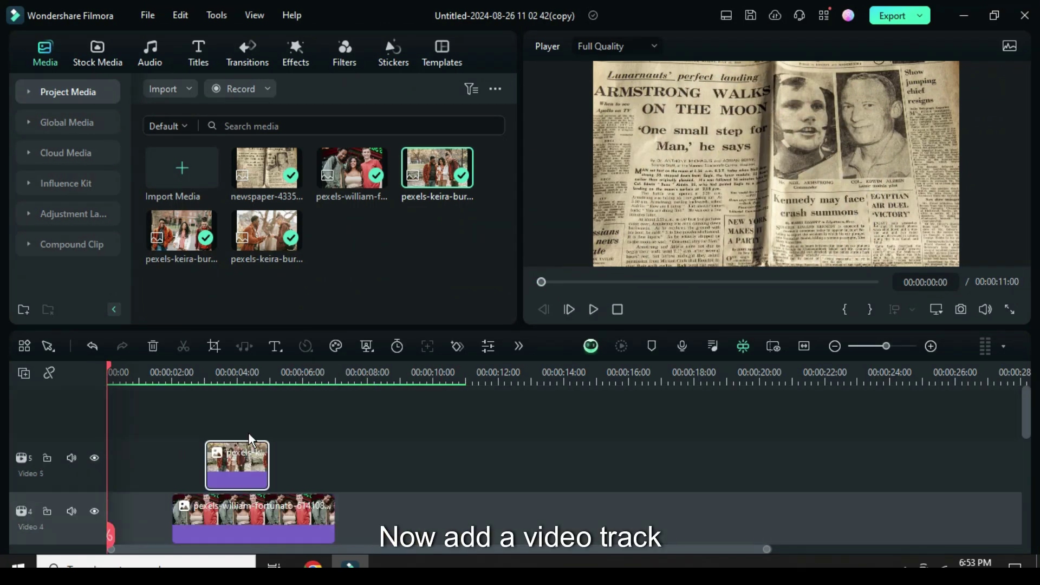
click(24, 373)
click(43, 392)
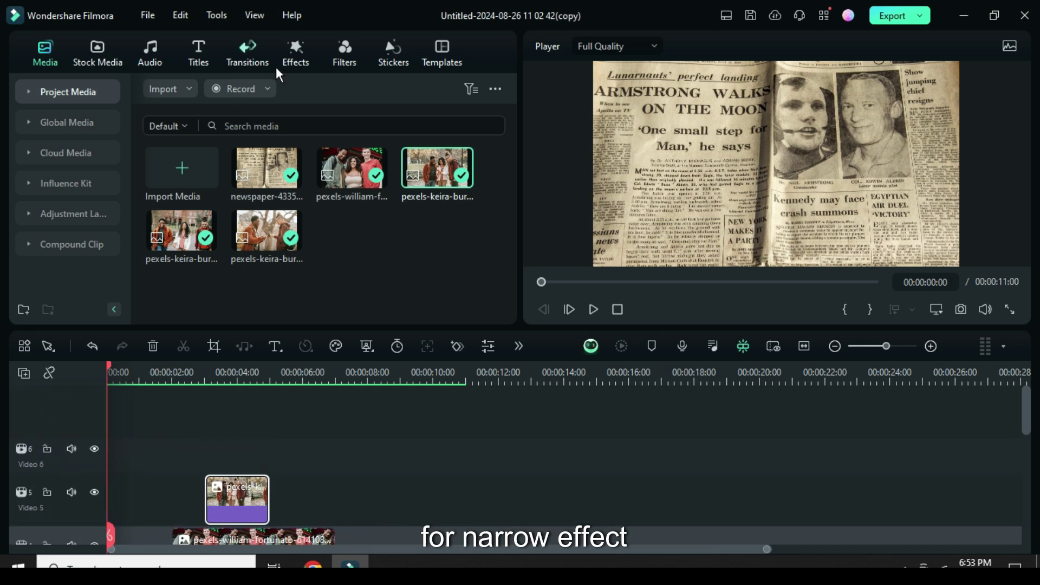
Search for the 'narrow' effect, place it on Video 6, and stretch it across the project
click(295, 54)
click(384, 89)
click(427, 88)
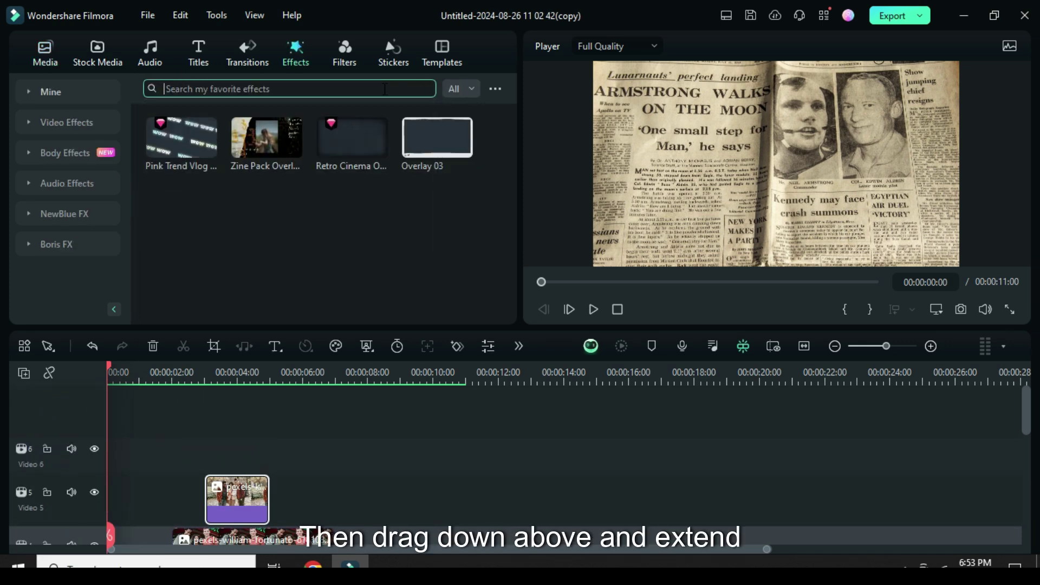
text(narrow)
key(Return)
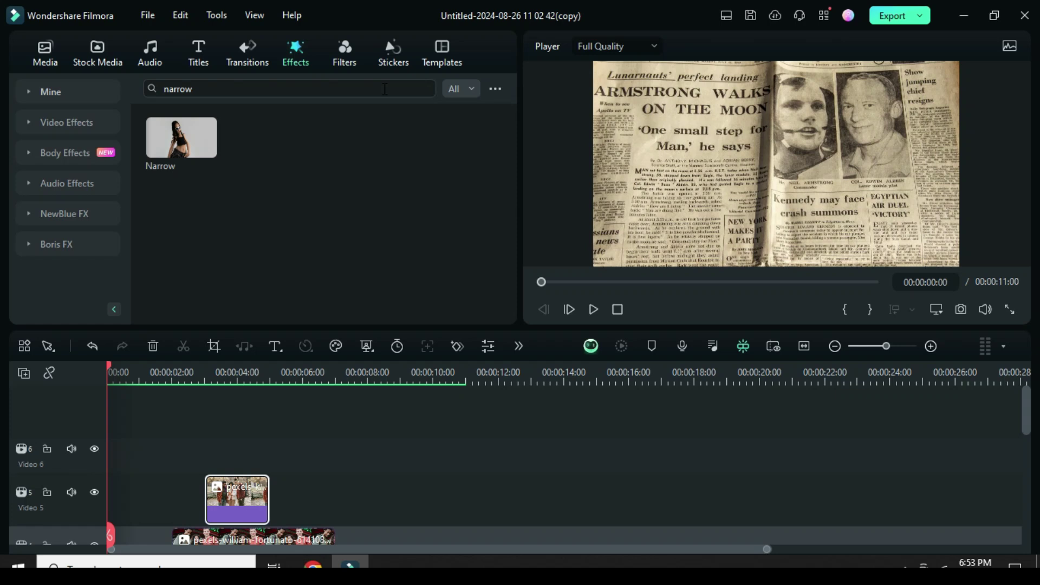
drag(182, 138, 130, 452)
drag(278, 452, 453, 453)
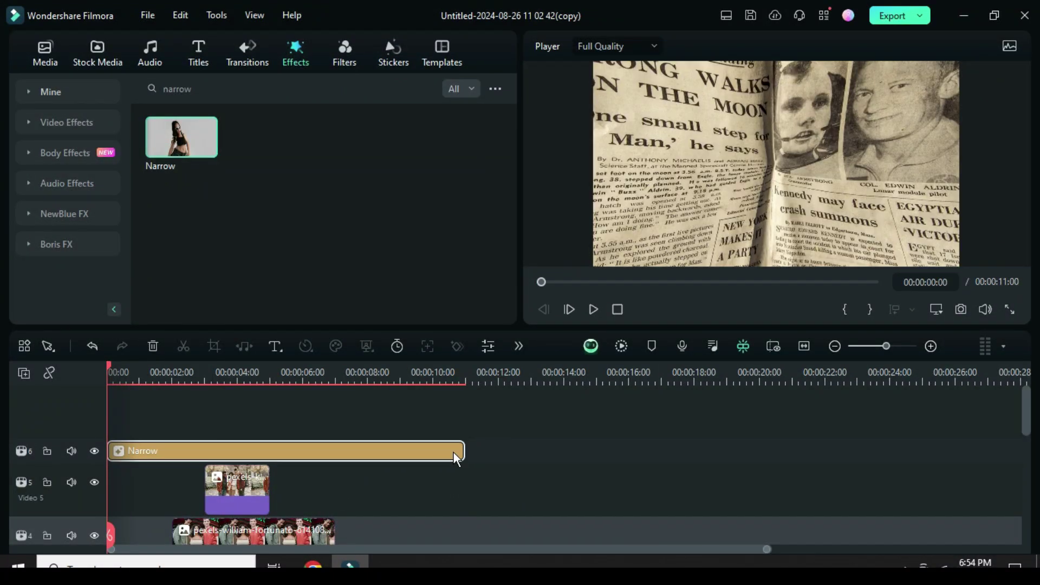
Give the Narrow clip Decolor Position X 0 and Percentage 10, flattening the warped photo frame
double_click(262, 450)
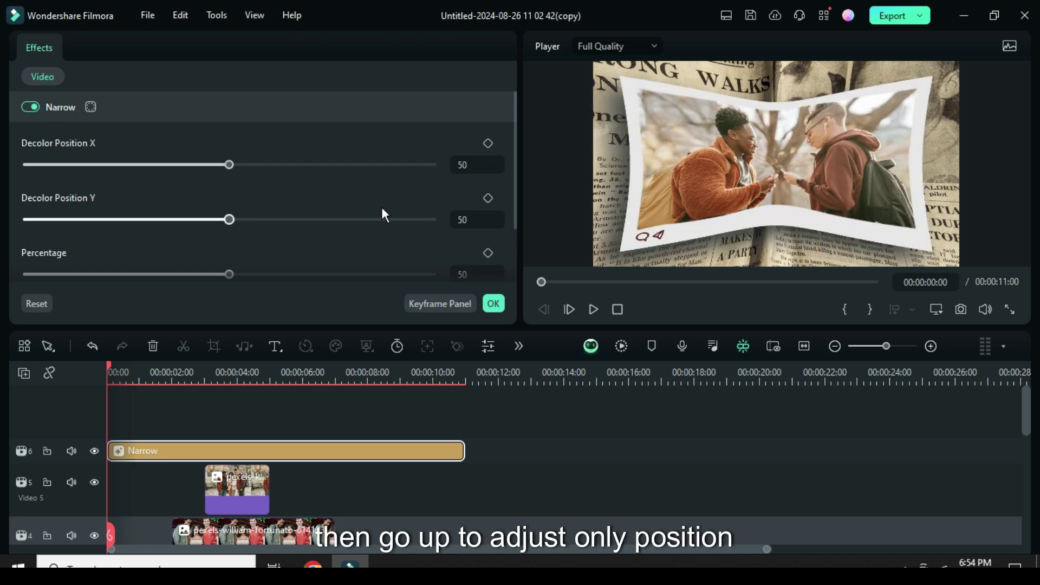
click(466, 165)
text(0)
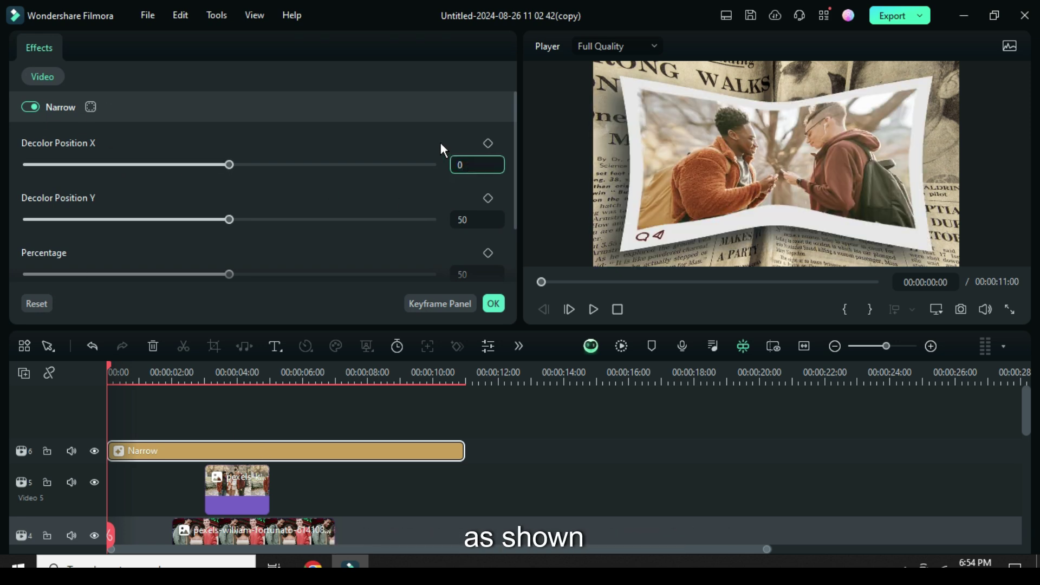
key(Return)
scroll(438, 205, down, 2)
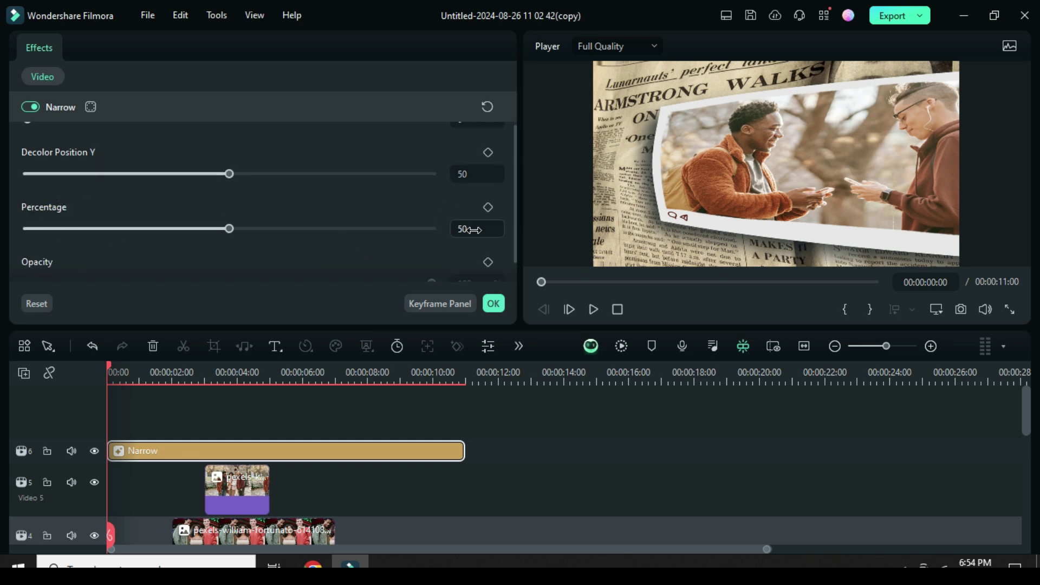
click(456, 227)
text(10)
key(Return)
scroll(407, 206, down, 1)
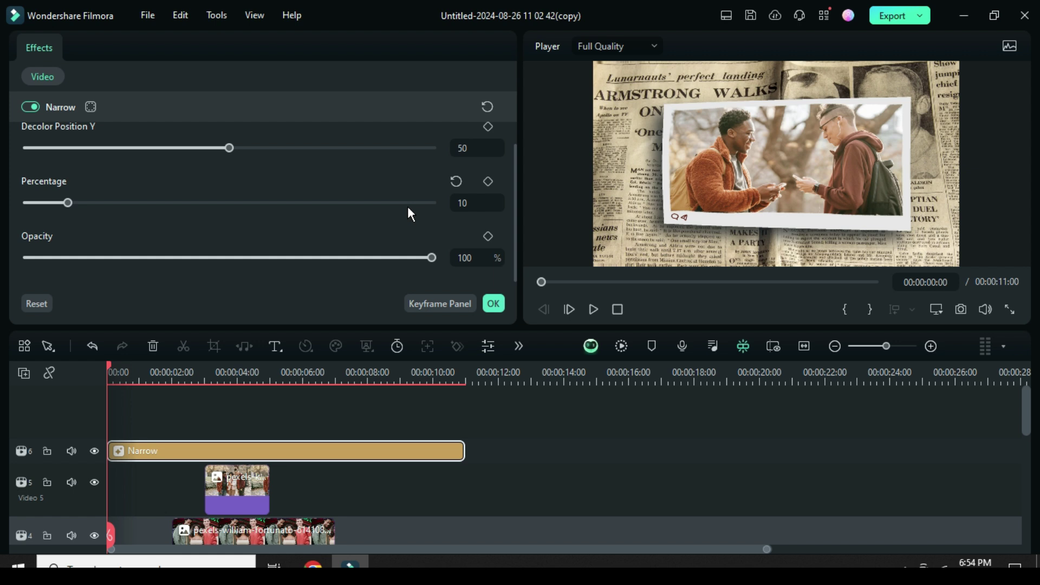
scroll(403, 210, up, 3)
scroll(410, 210, down, 1)
click(492, 303)
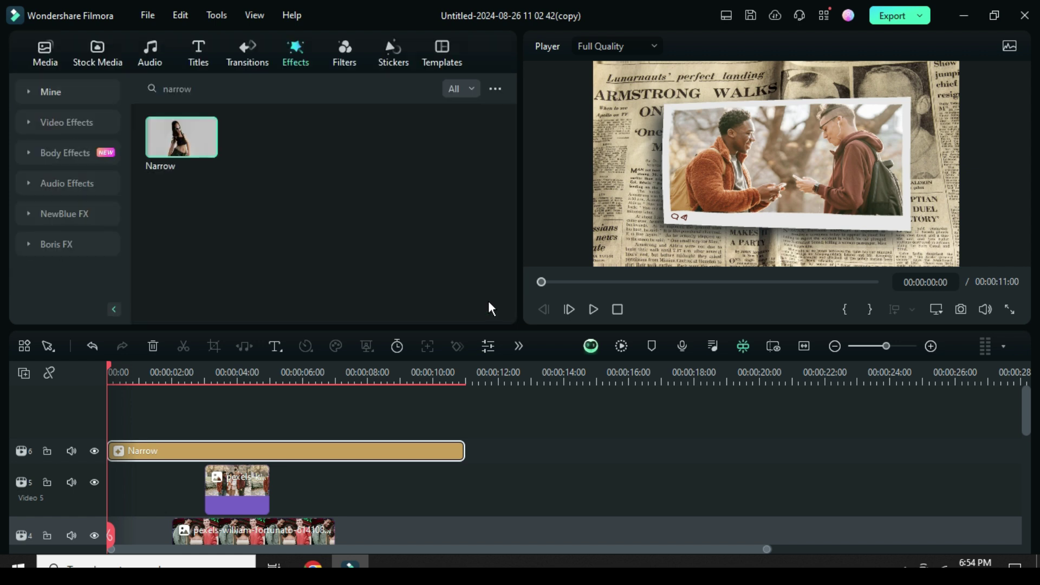
Search effects for 'zine' and stretch Zine Overlay 01 across 11 seconds on new track Video 7
click(428, 88)
click(382, 90)
text(v)
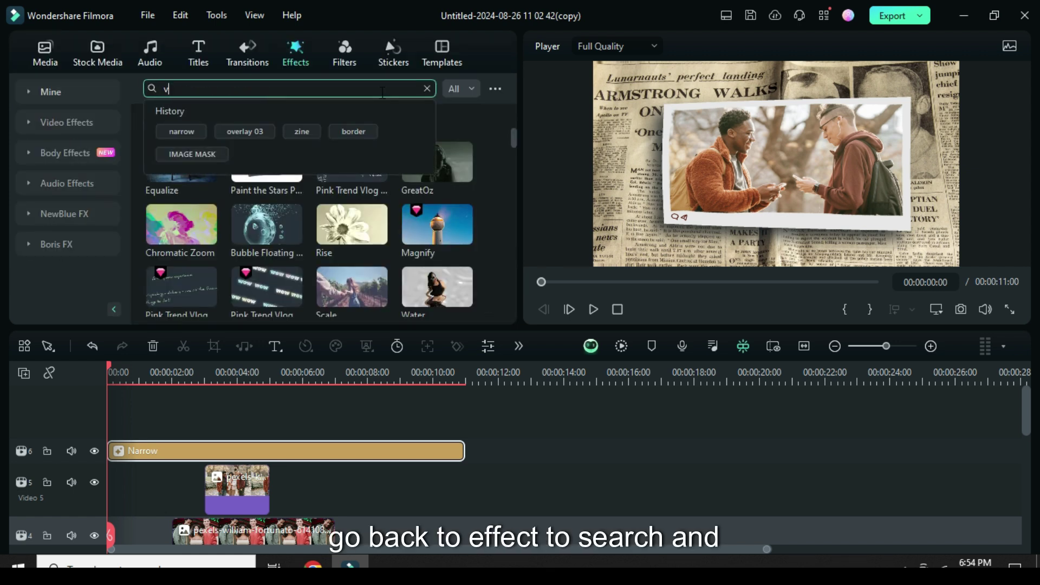
text(in)
key(BackSpace)
key(BackSpace)
text(z)
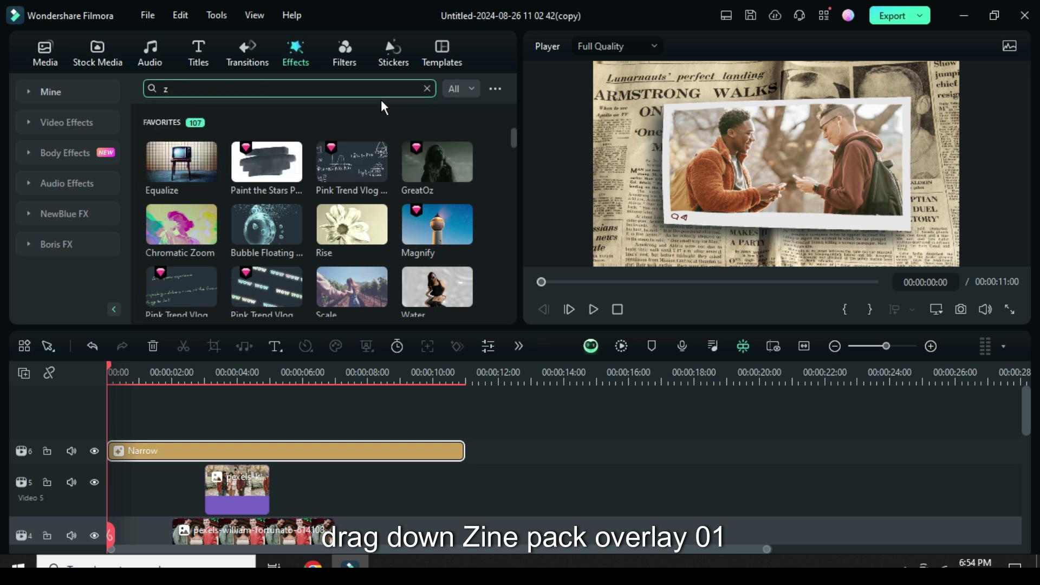
text(ine)
key(Return)
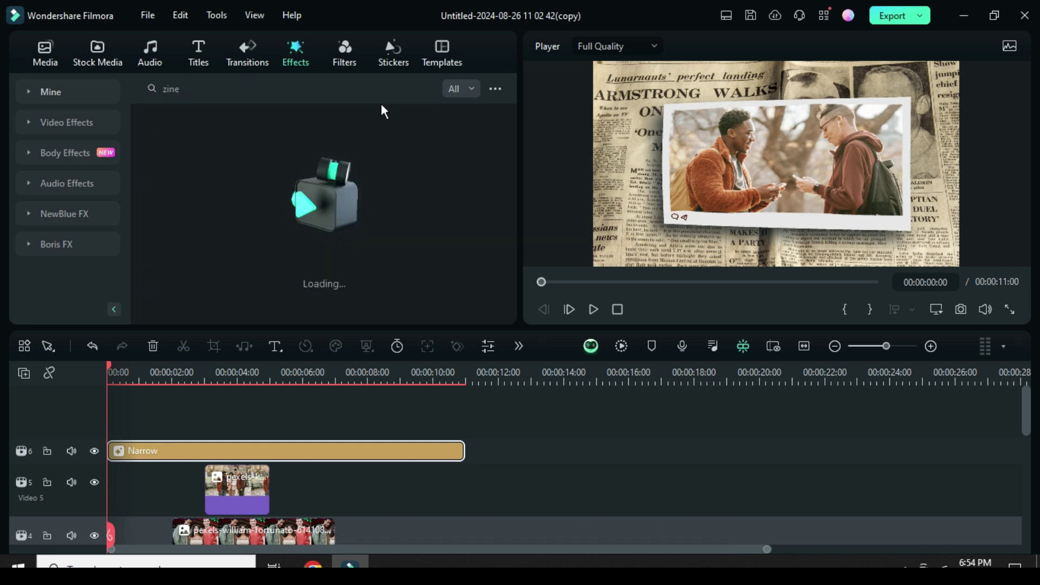
drag(193, 161, 128, 424)
drag(266, 450, 463, 450)
Render the timeline preview so the zine-textured newspaper collage plays back smoothly
scroll(379, 447, down, 5)
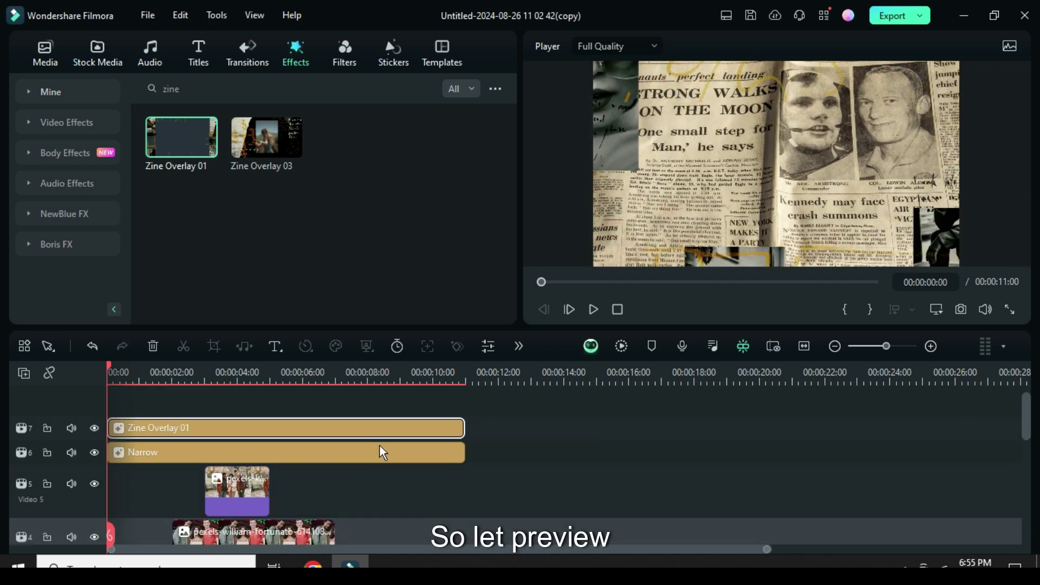
scroll(357, 442, up, 5)
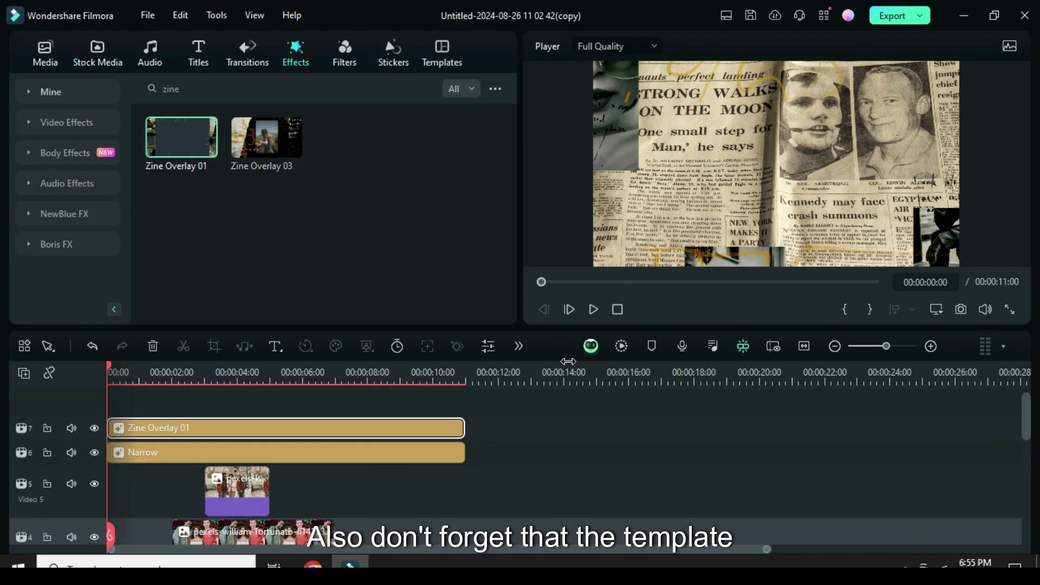
click(619, 348)
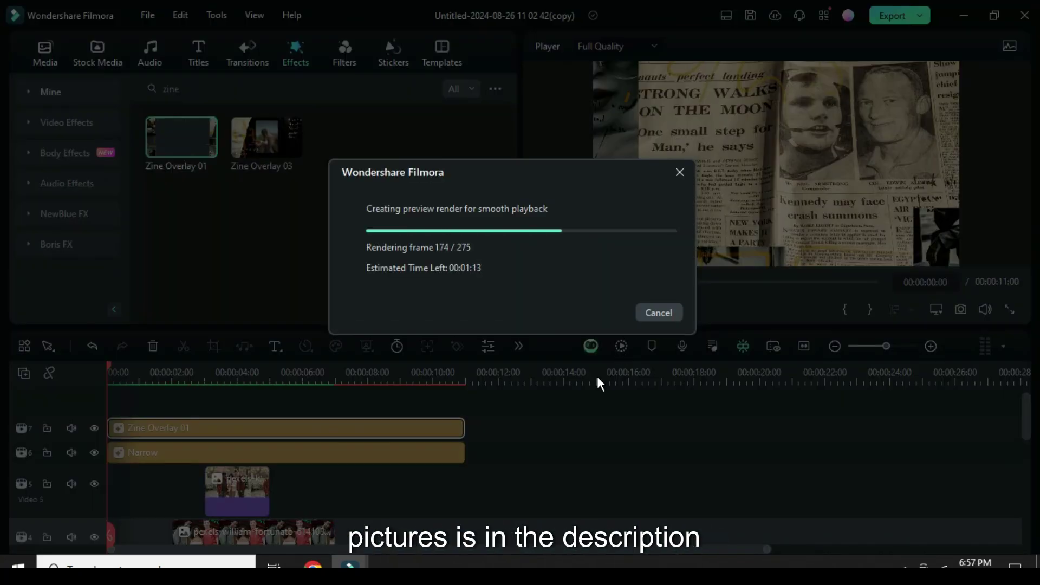
scroll(317, 478, down, 5)
scroll(520, 406, up, 3)
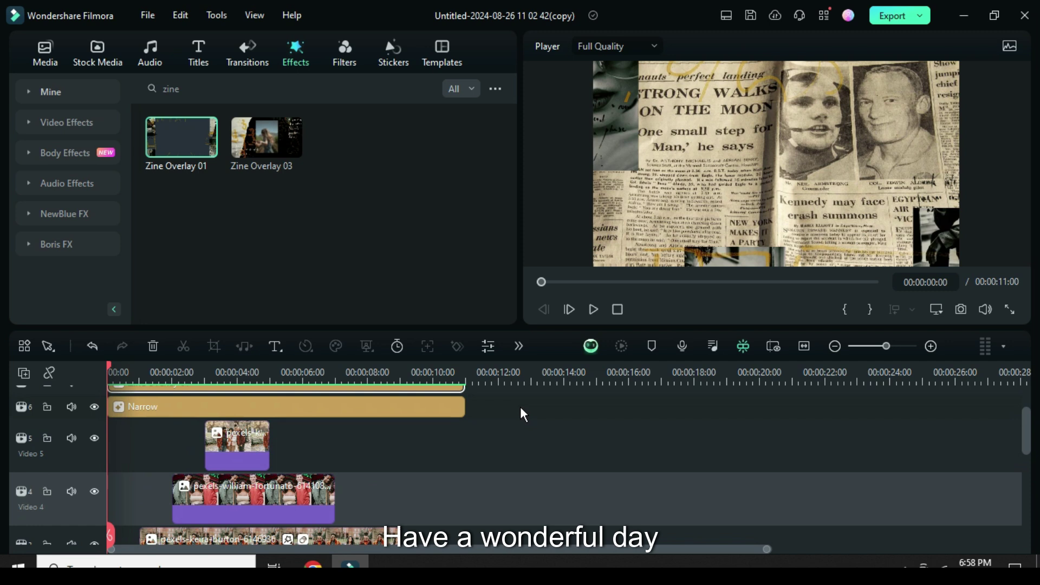